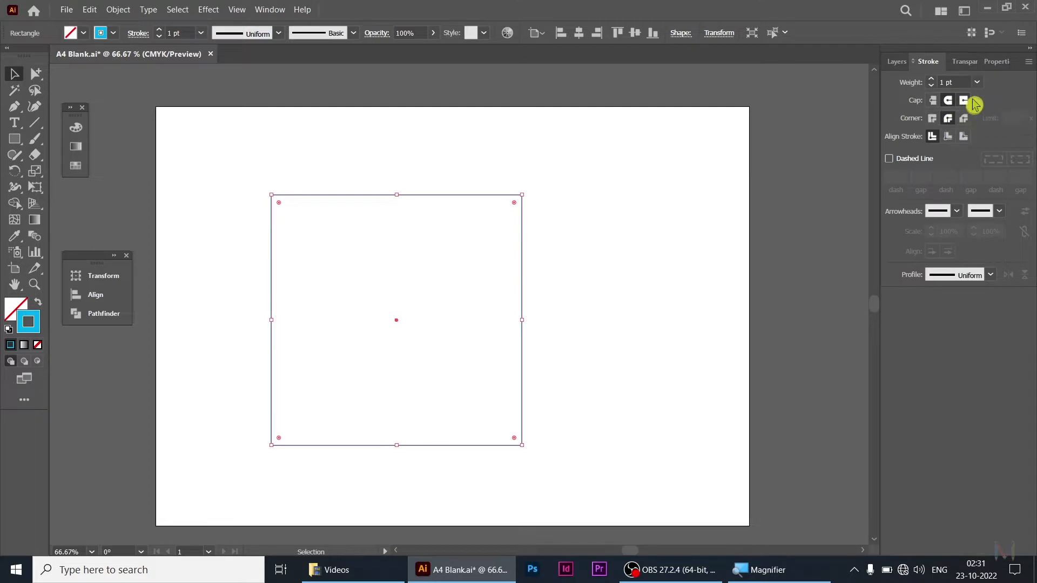
# - Set the square's stroke weight to 10 pt
pyautogui.click(1011, 204)
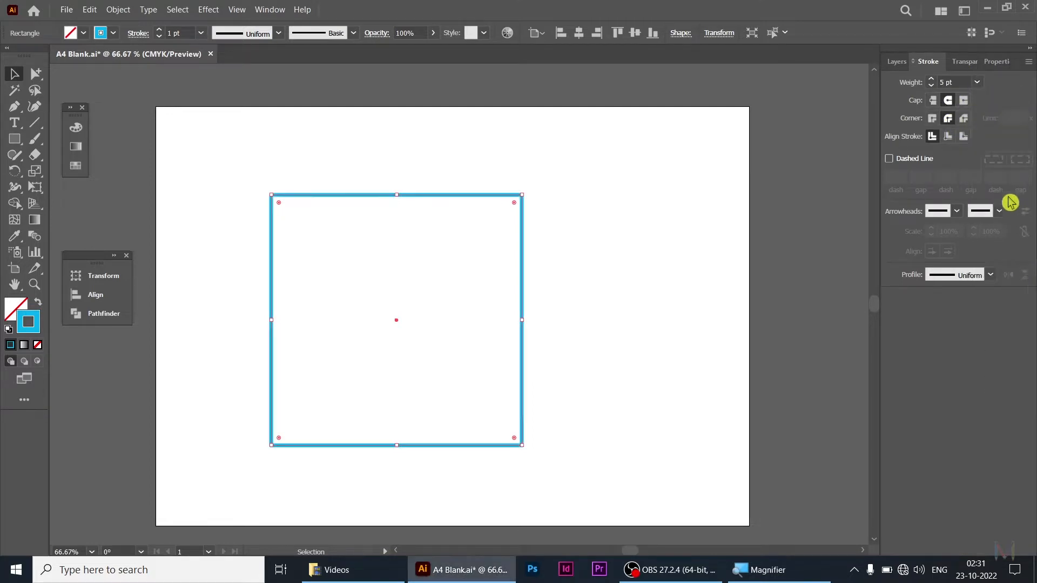
pyautogui.click(977, 82)
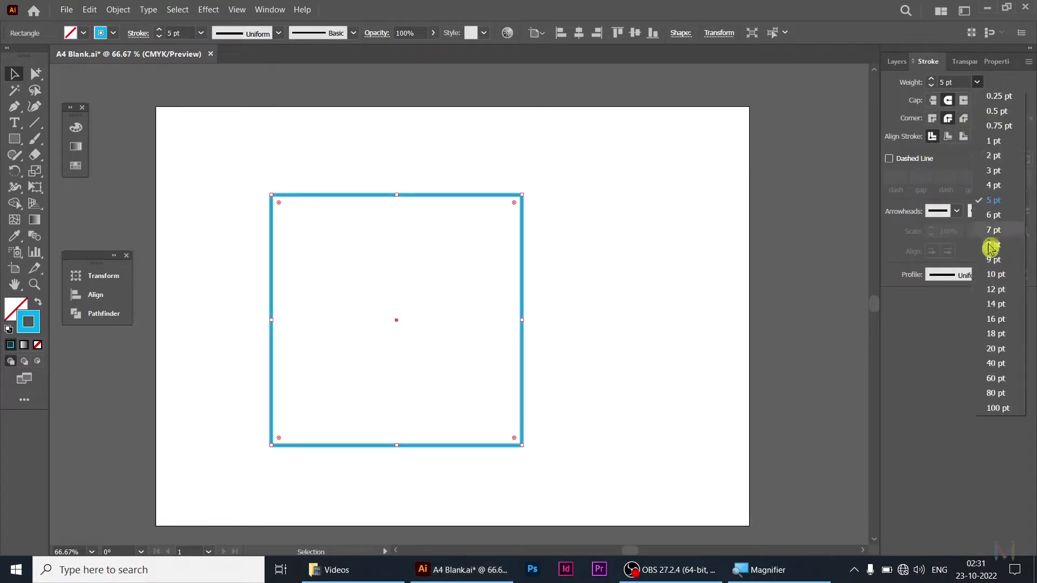
pyautogui.click(996, 275)
# - Centre the square horizontally and vertically on the artboard and return to the Selection tool
pyautogui.click(111, 278)
pyautogui.click(112, 295)
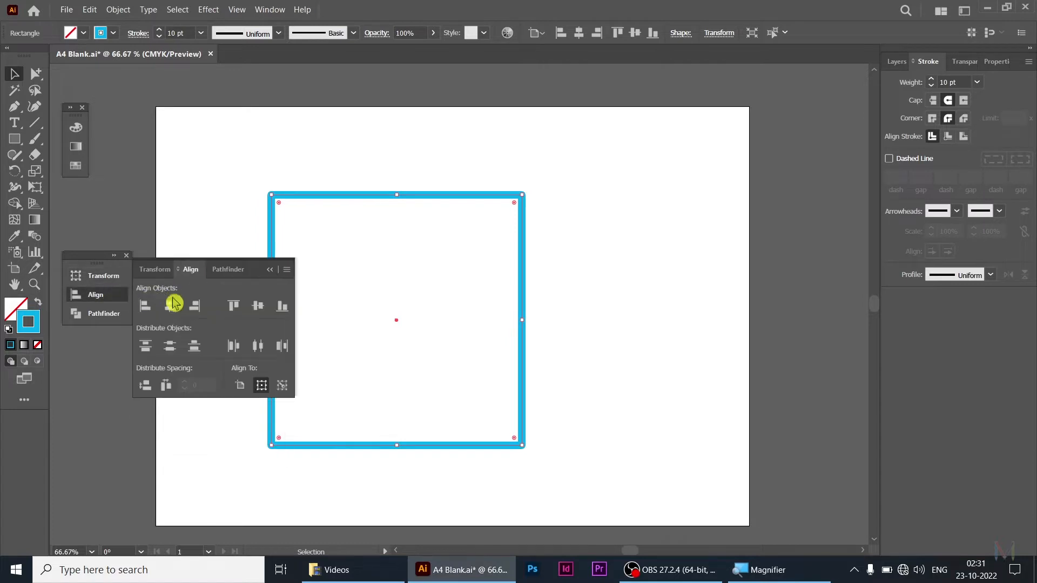
pyautogui.click(167, 304)
pyautogui.click(250, 303)
pyautogui.click(264, 269)
pyautogui.click(14, 73)
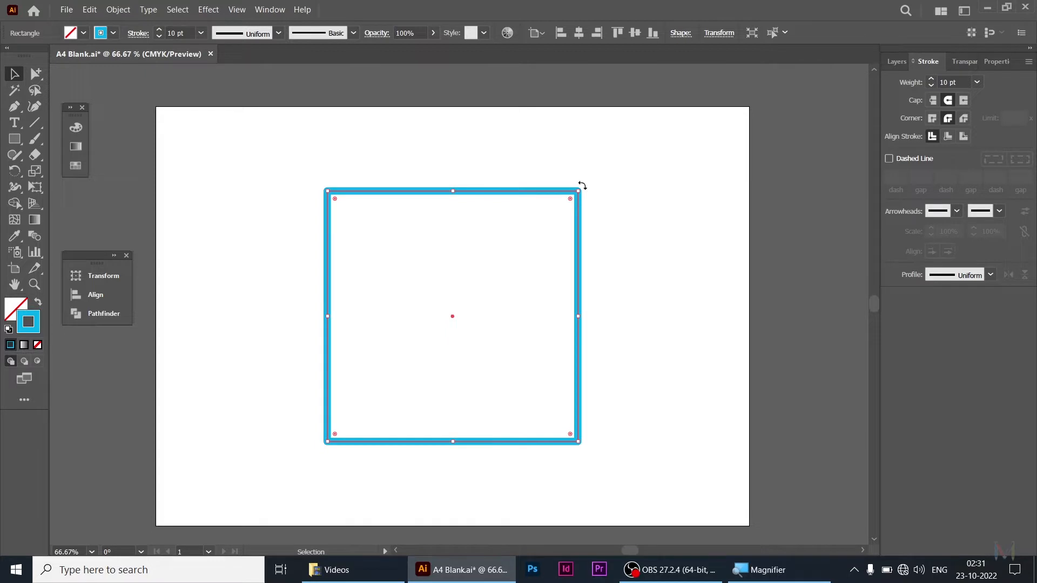
# - Try rotating the square freehand by a few degrees in each direction from its upper corner, undoing each rotation
pyautogui.moveTo(581, 185); pyautogui.dragTo(558, 220)
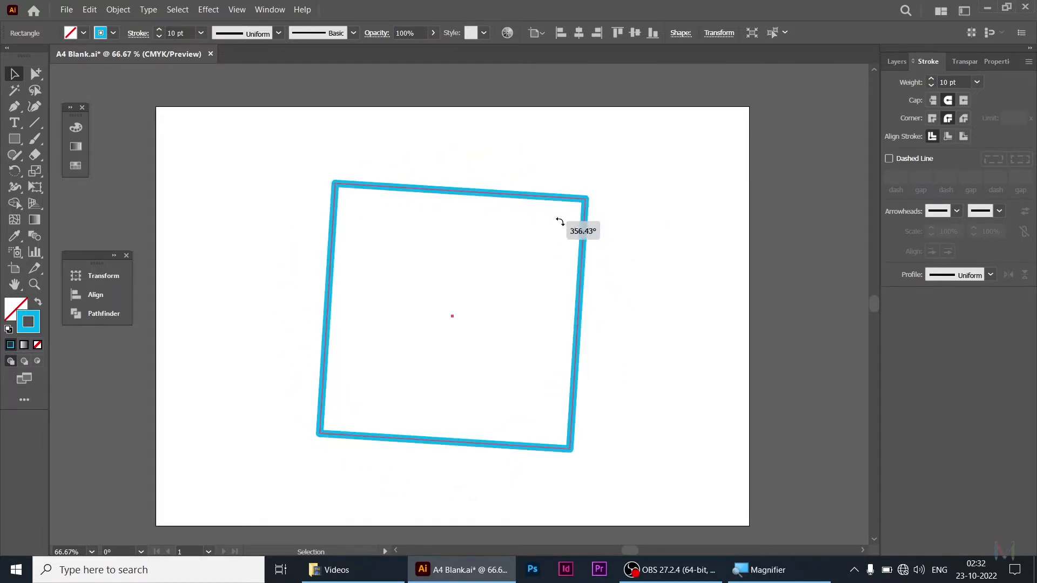
pyautogui.hotkey('ctrl', 'z')
pyautogui.press('super+plus')
pyautogui.moveTo(586, 182)
pyautogui.mouseDown()
pyautogui.moveTo(563, 164)
pyautogui.moveTo(603, 211)
pyautogui.moveTo(581, 171)
pyautogui.moveTo(612, 228)
pyautogui.moveTo(577, 169)
pyautogui.mouseUp()
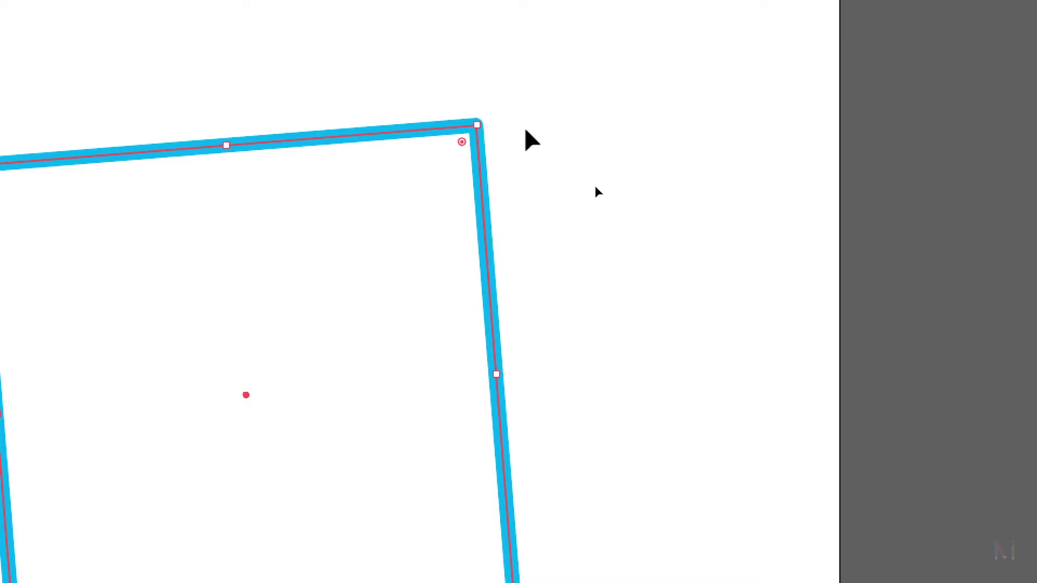
pyautogui.hotkey('ctrl', 'z')
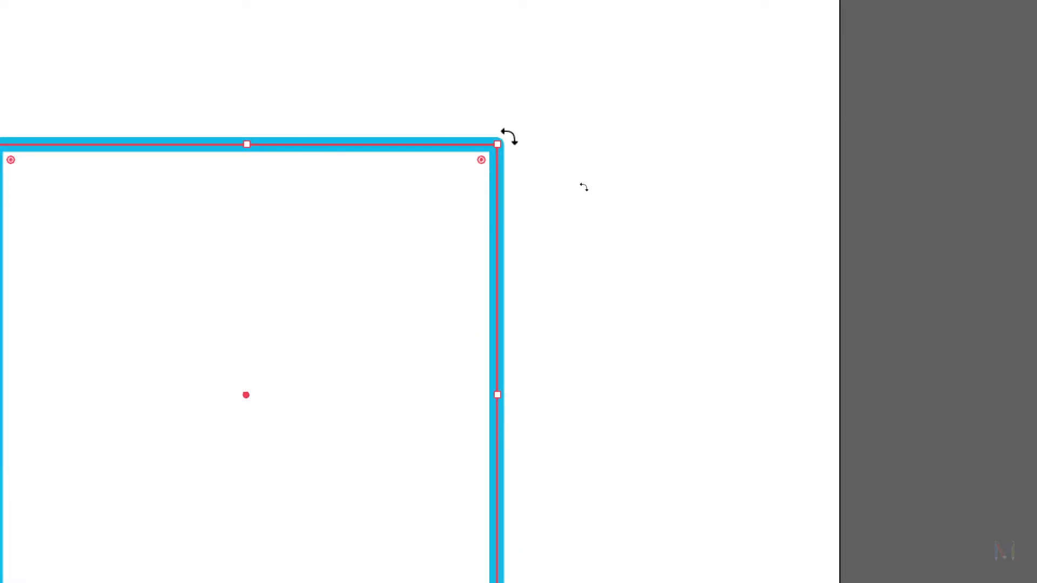
# - Try rotating the square freehand counterclockwise by about 25° around its centre, and undo the rotation
pyautogui.moveTo(508, 136); pyautogui.dragTo(416, 63)
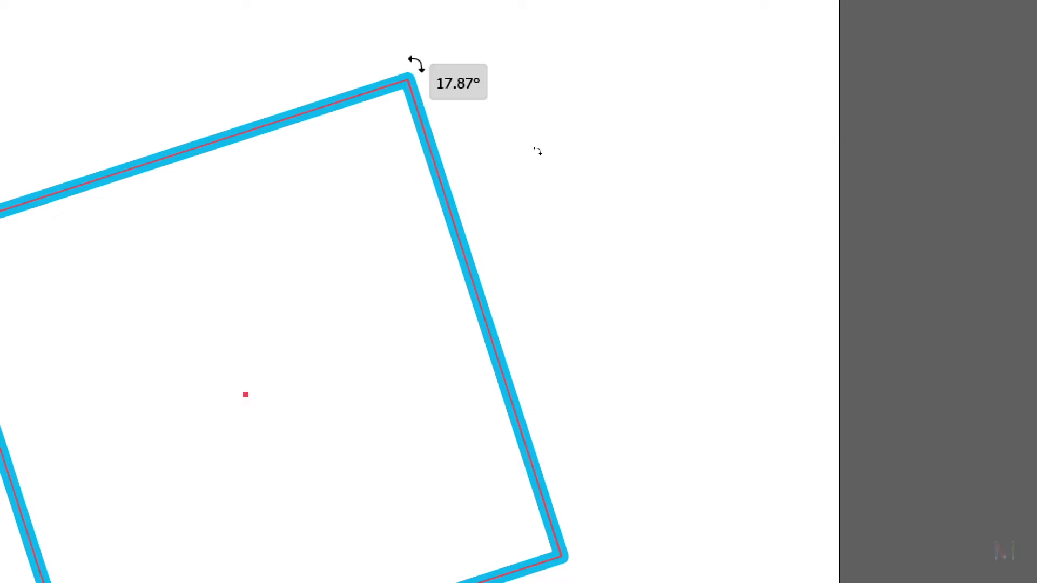
pyautogui.moveTo(415, 63); pyautogui.dragTo(374, 46)
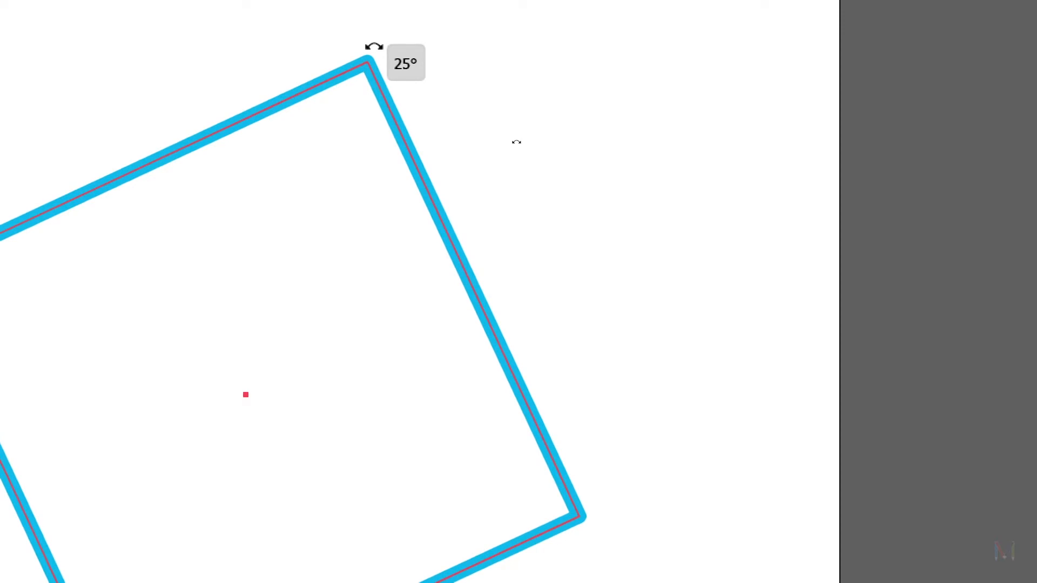
pyautogui.moveTo(374, 47); pyautogui.dragTo(371, 44)
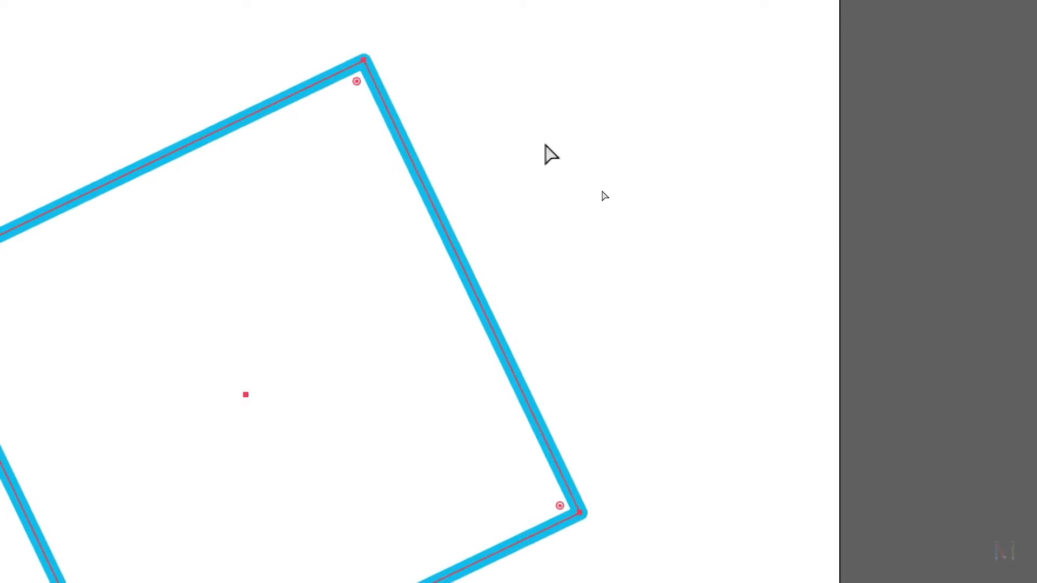
pyautogui.hotkey('ctrl', 'z')
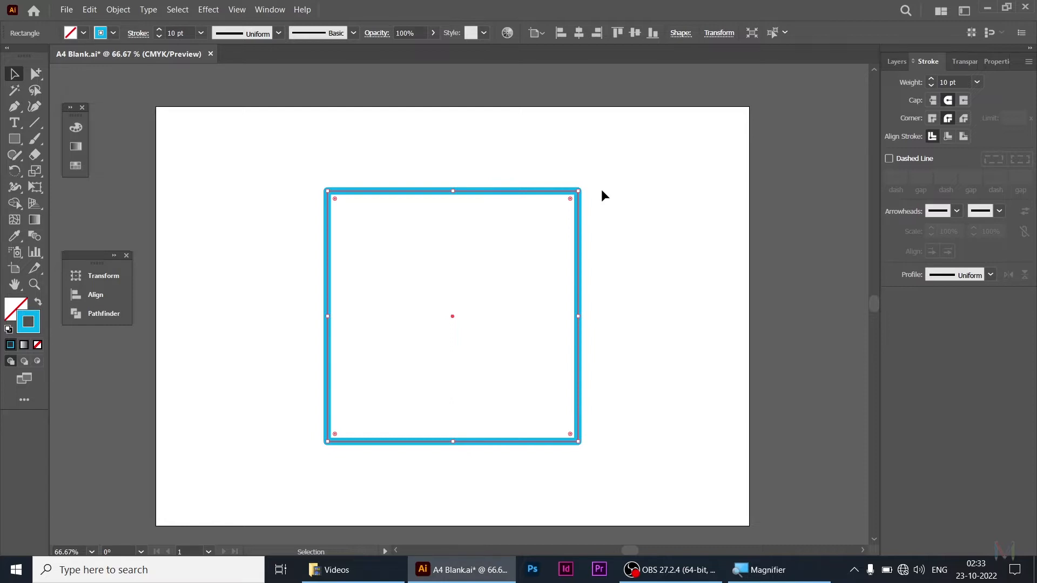
# - Rotate the square by exactly 45° with the Rotate tool's options, and undo the rotation
pyautogui.doubleClick(14, 178)
pyautogui.moveTo(317, 174); pyautogui.dragTo(449, 236)
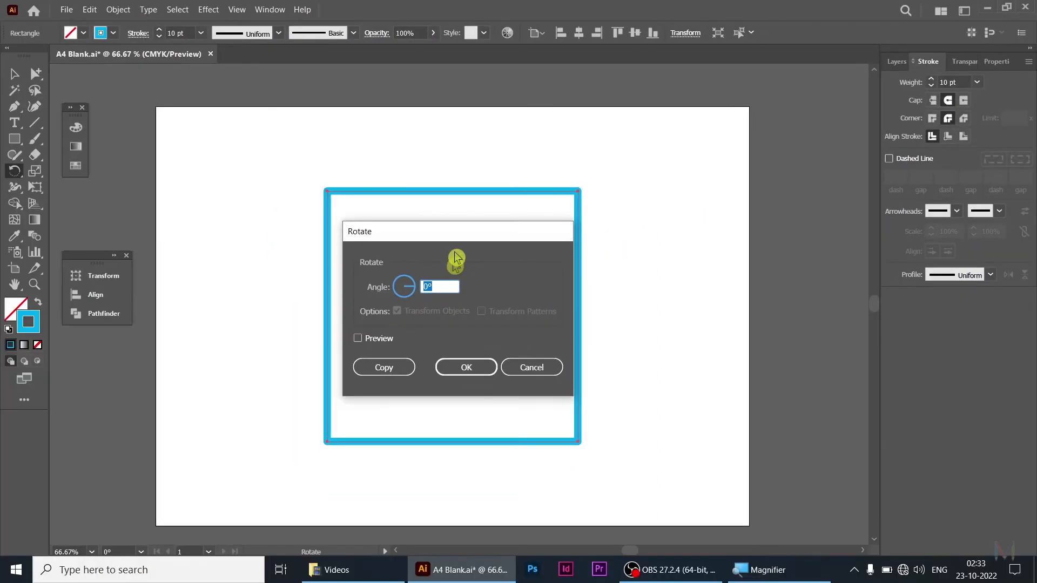
pyautogui.moveTo(458, 241); pyautogui.dragTo(719, 251)
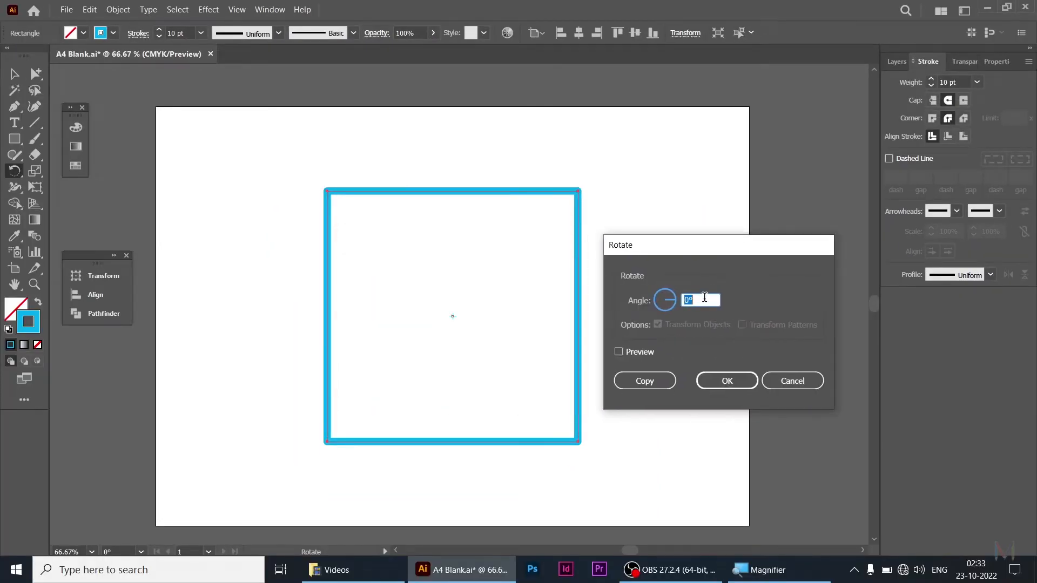
pyautogui.write('45')
pyautogui.click(727, 381)
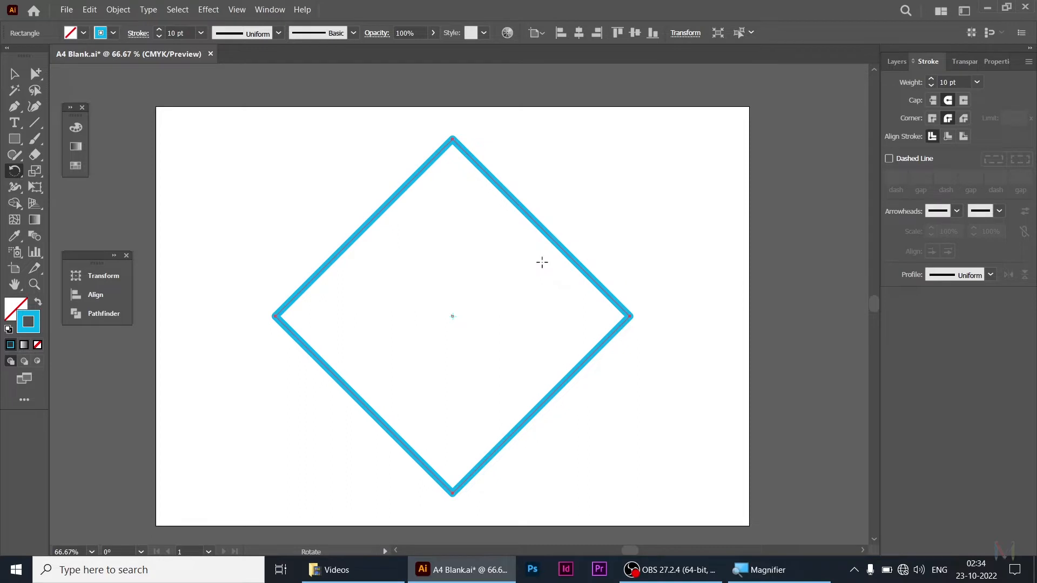
pyautogui.hotkey('ctrl', 'z')
# - Rotate the square by exactly 130° with the Rotate tool's options, and undo the rotation
pyautogui.doubleClick(15, 177)
pyautogui.moveTo(690, 246); pyautogui.dragTo(679, 239)
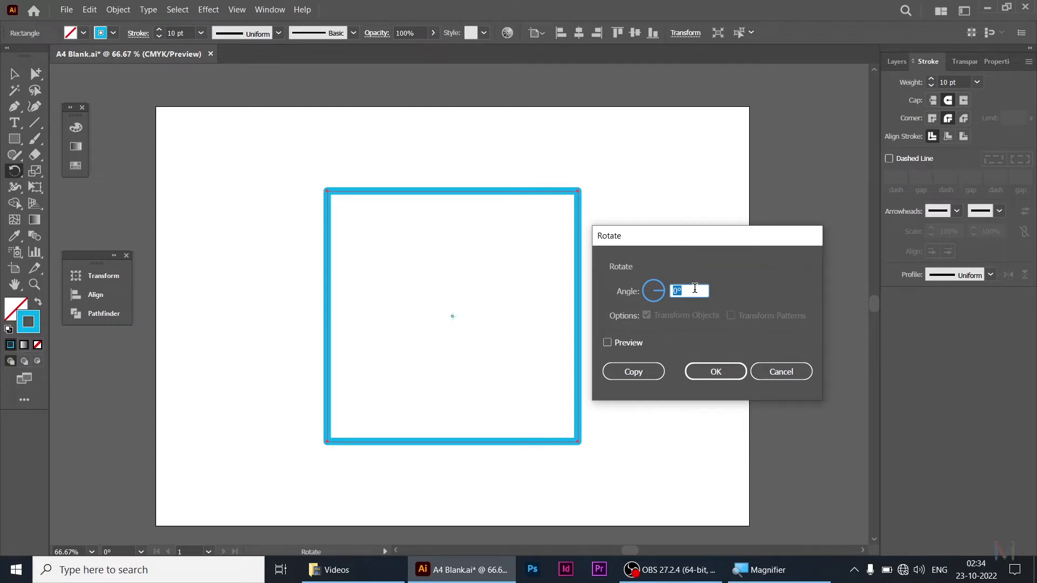
pyautogui.write('130')
pyautogui.click(716, 372)
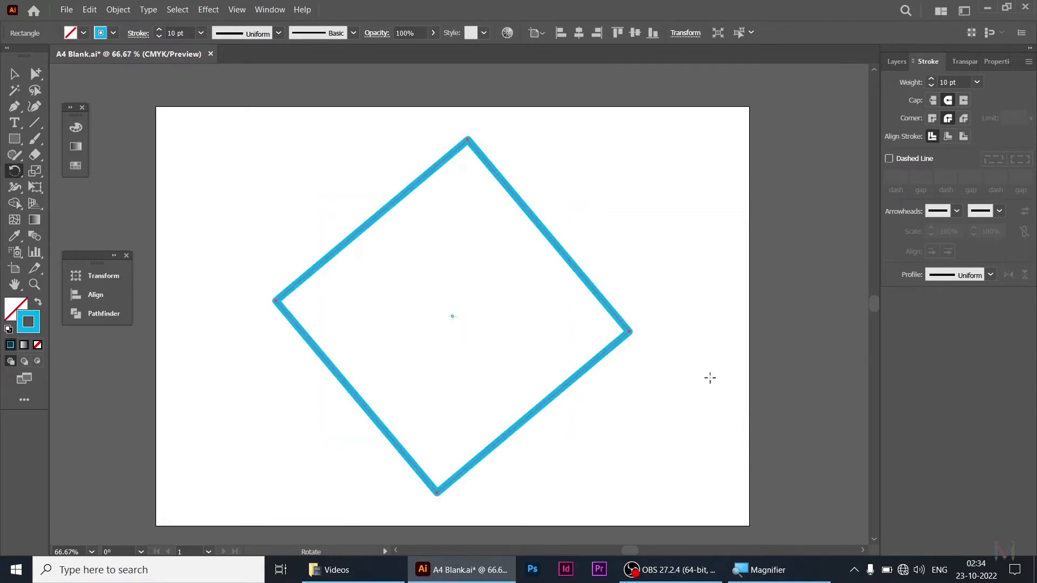
pyautogui.hotkey('ctrl', 'z')
# - Rotate the square by exactly 25° with the Rotate tool's options, and undo the rotation
pyautogui.doubleClick(14, 171)
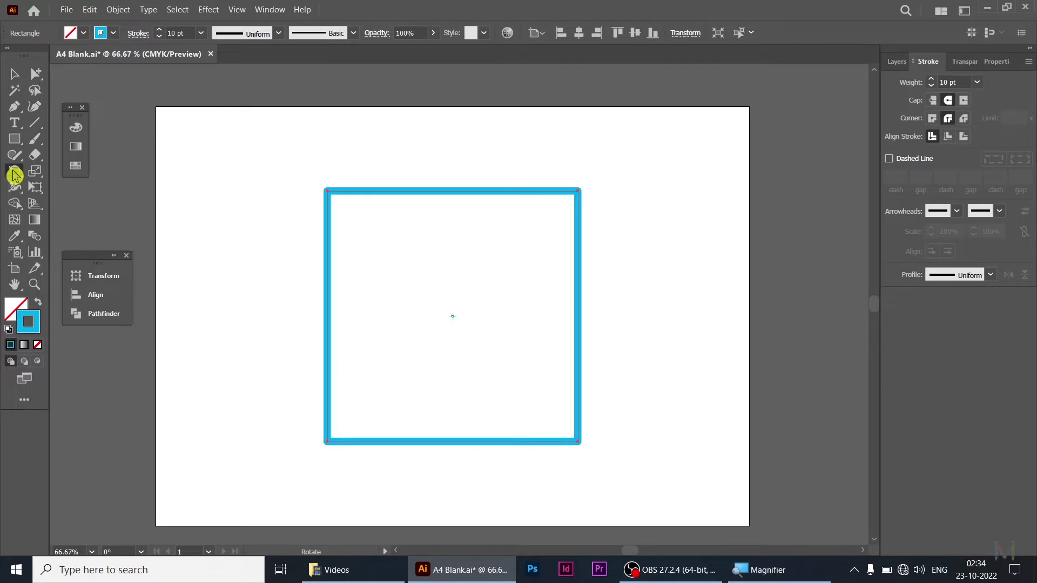
pyautogui.write('25')
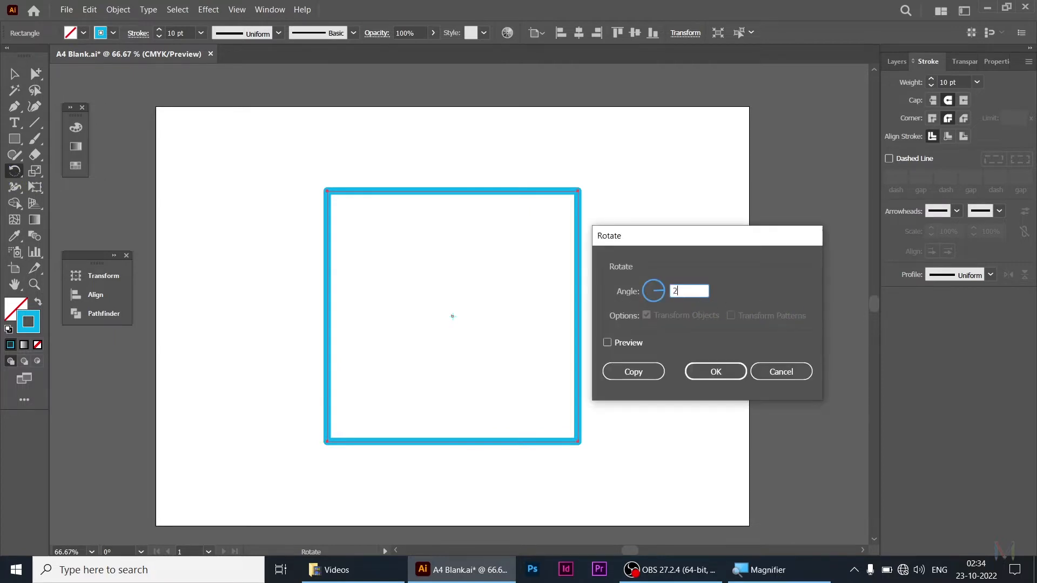
pyautogui.click(719, 373)
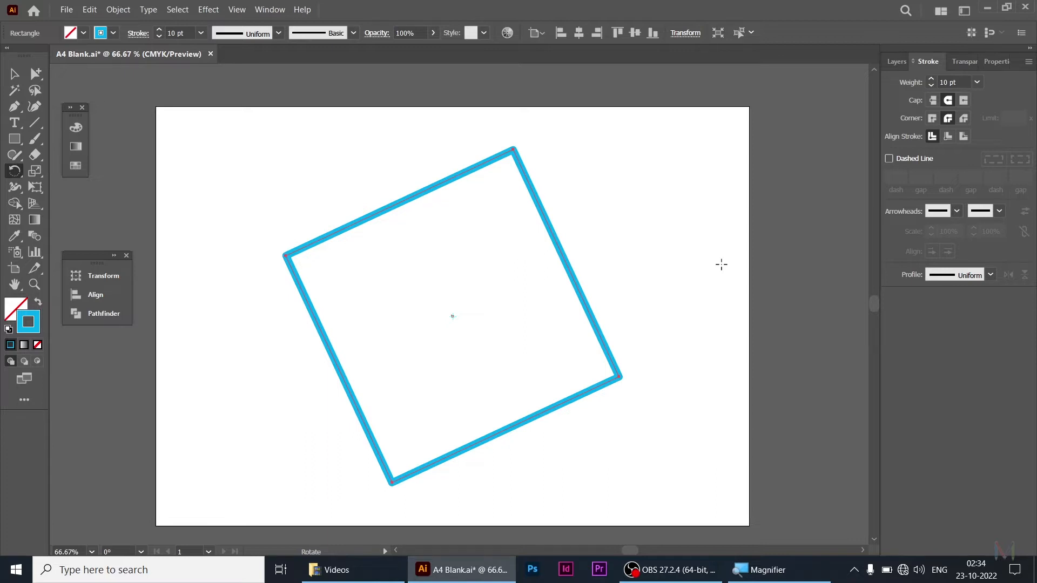
pyautogui.hotkey('ctrl', 'z')
# - Enable Preview in the Rotate options and preview the square rotated by 45°
pyautogui.doubleClick(15, 171)
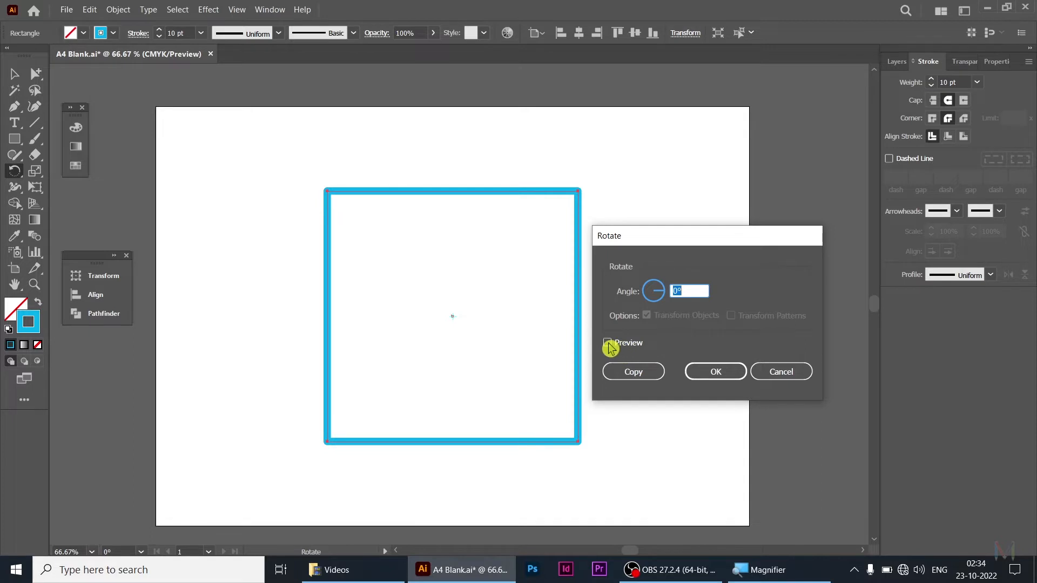
pyautogui.click(608, 344)
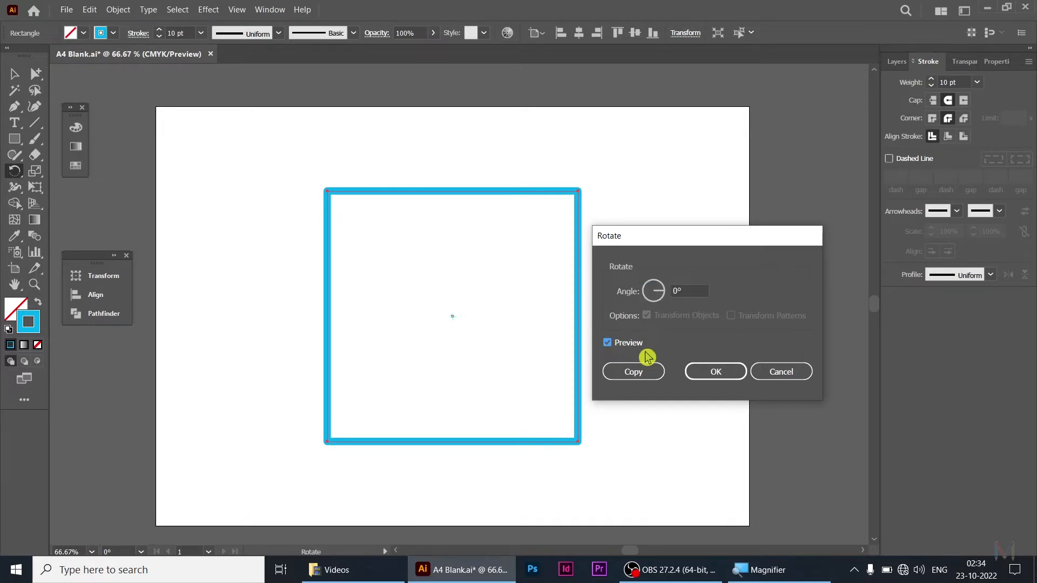
pyautogui.doubleClick(684, 291)
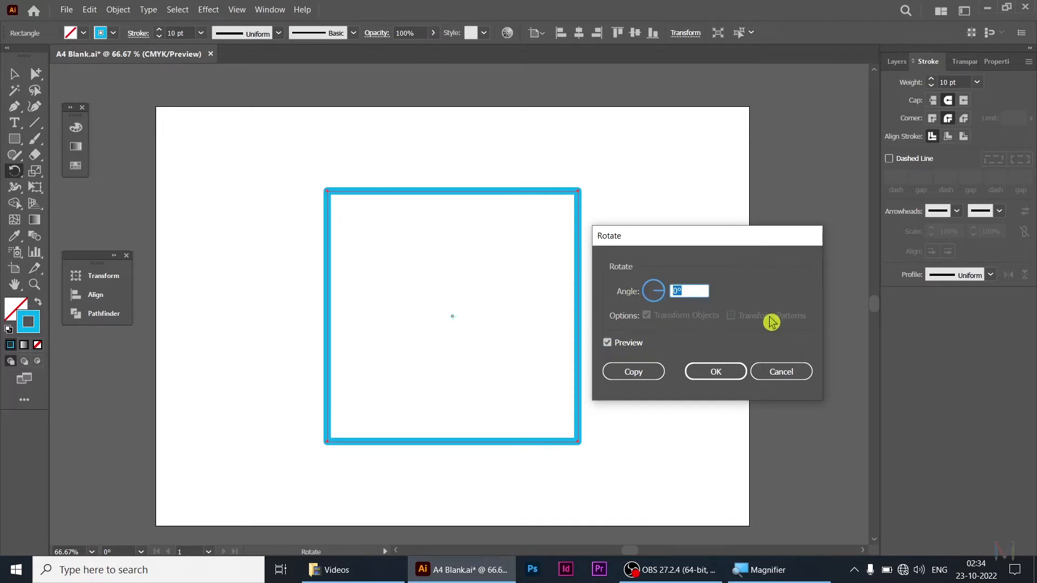
pyautogui.write('45')
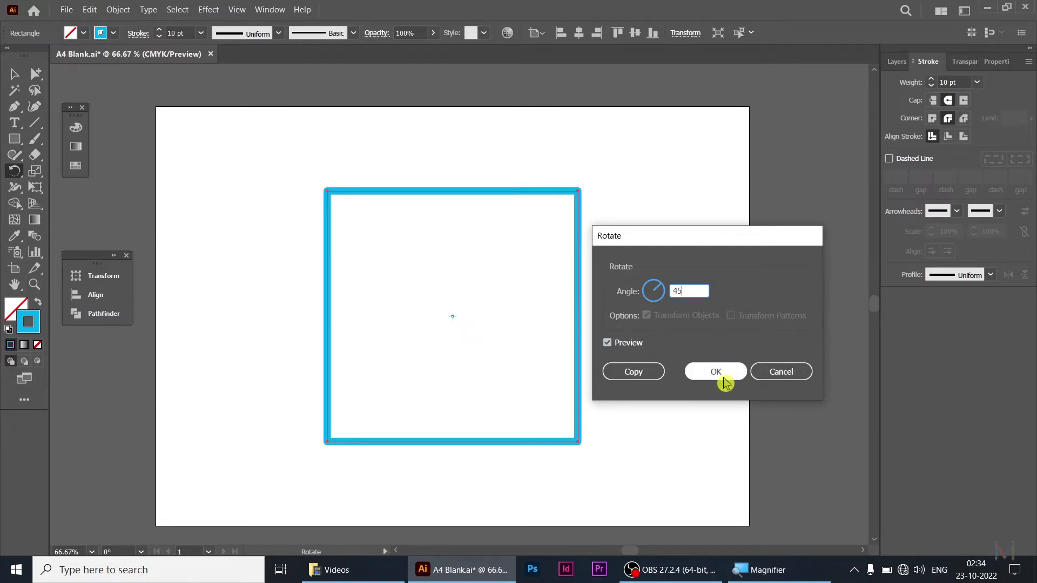
pyautogui.press('Tab')
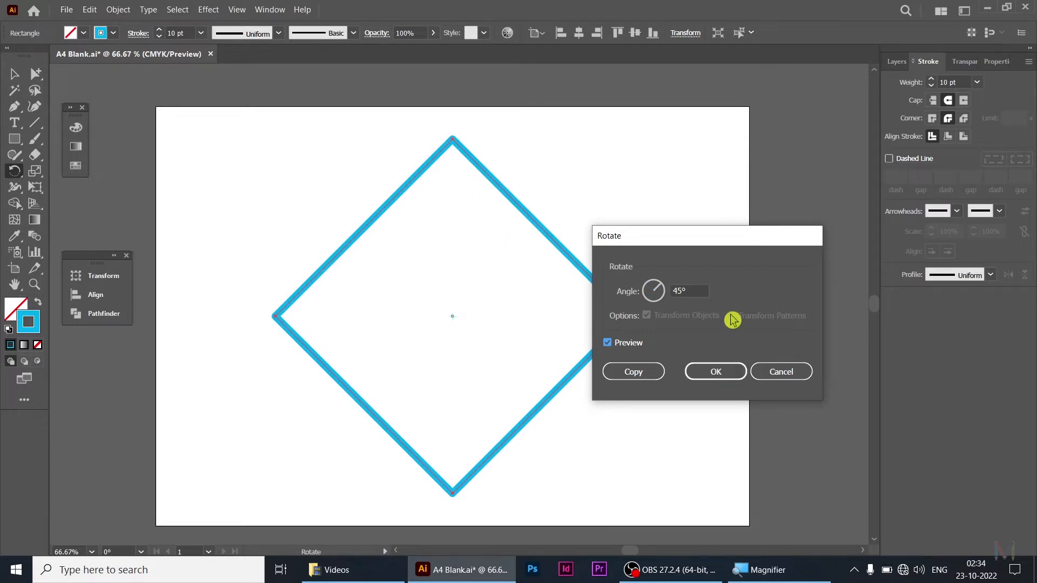
pyautogui.moveTo(673, 236); pyautogui.dragTo(681, 179)
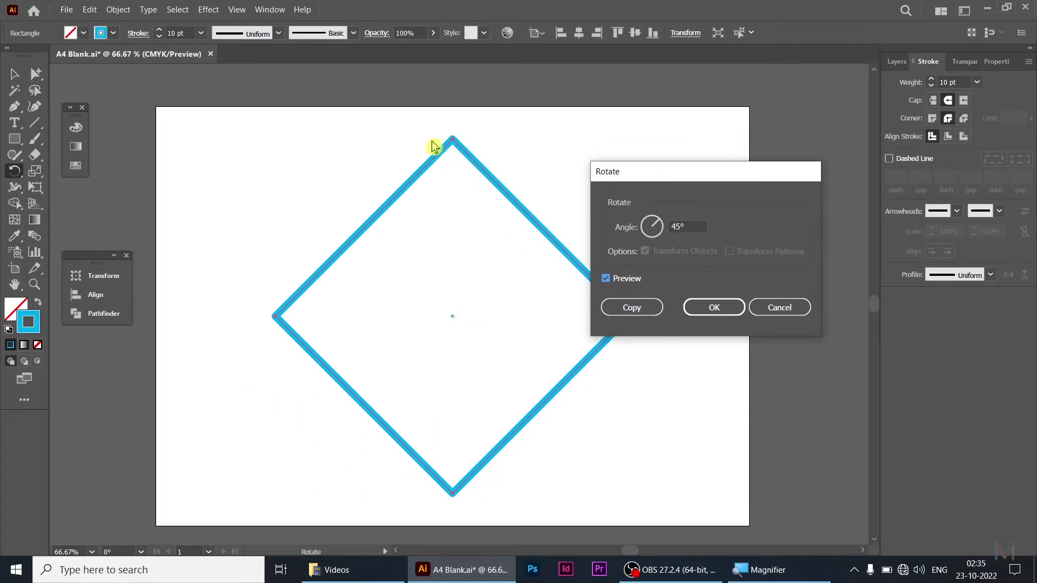
# - Preview the square at a 15° rotation angle instead, and cancel the rotation
pyautogui.click(700, 227)
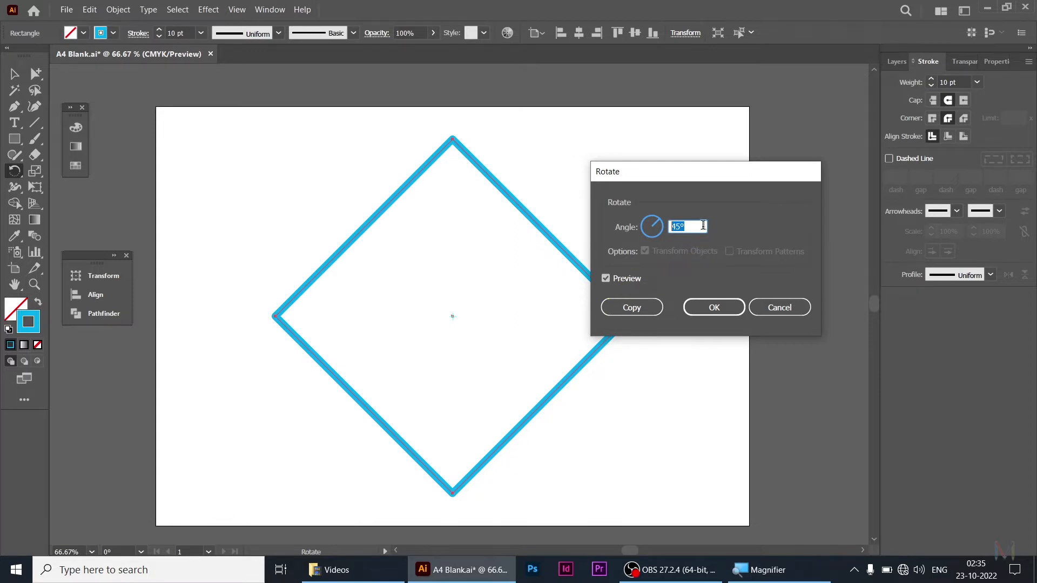
pyautogui.write('15')
pyautogui.press('Tab')
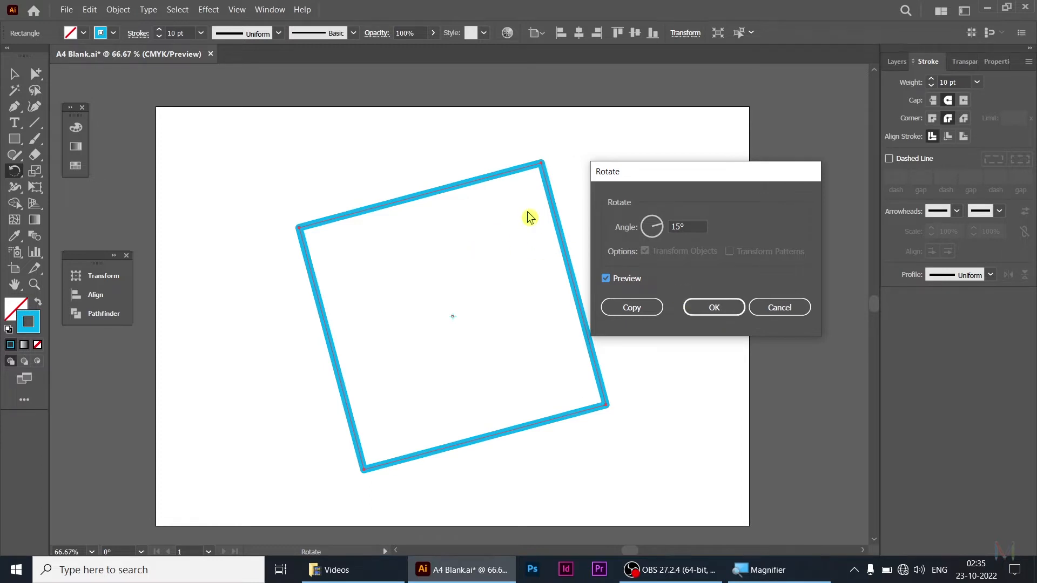
pyautogui.click(769, 306)
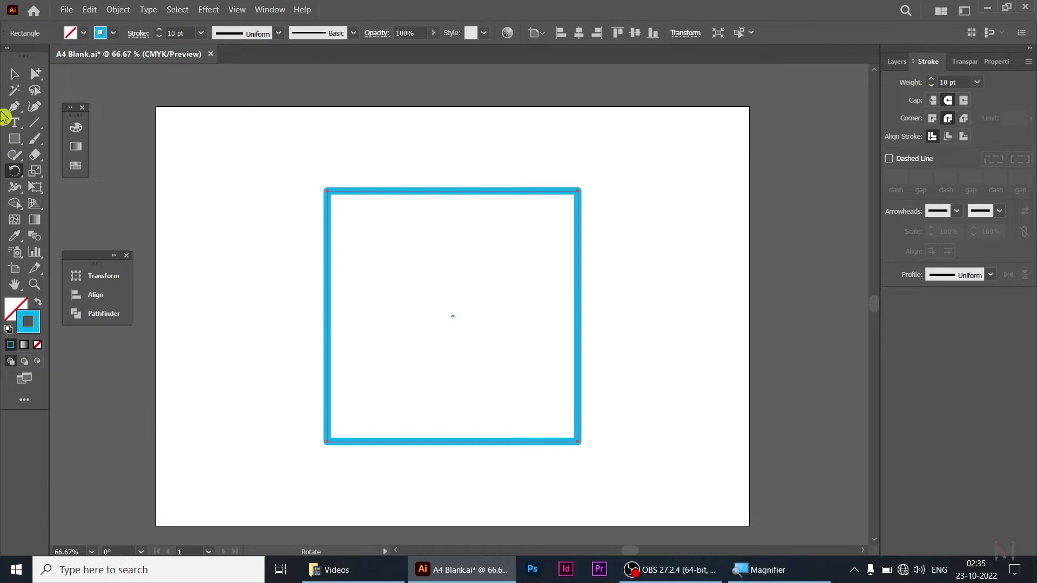
# - Rotate the square by 30° with Preview enabled, apply it, and undo the rotation
pyautogui.doubleClick(14, 172)
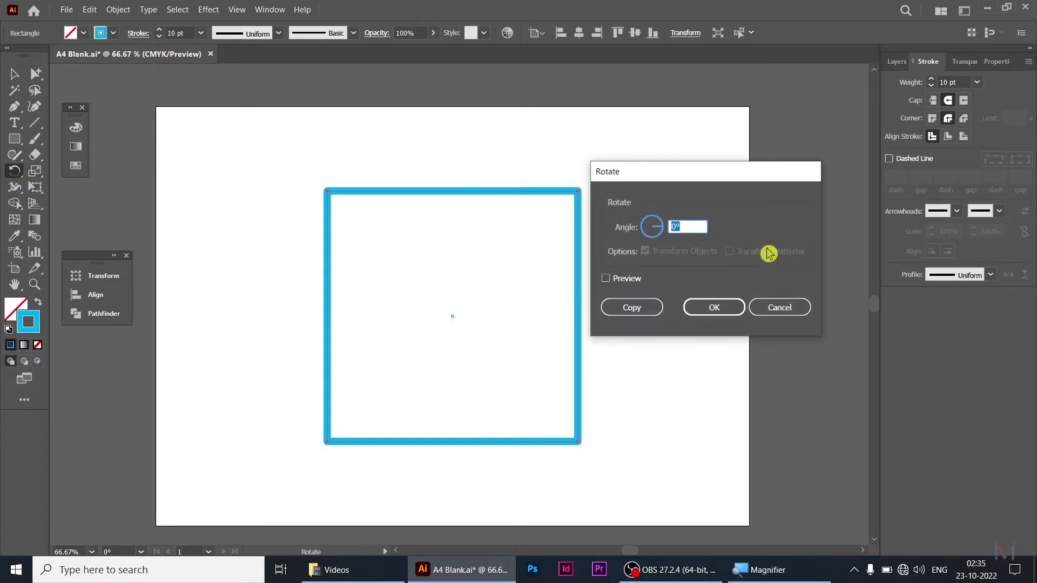
pyautogui.write('30')
pyautogui.click(606, 282)
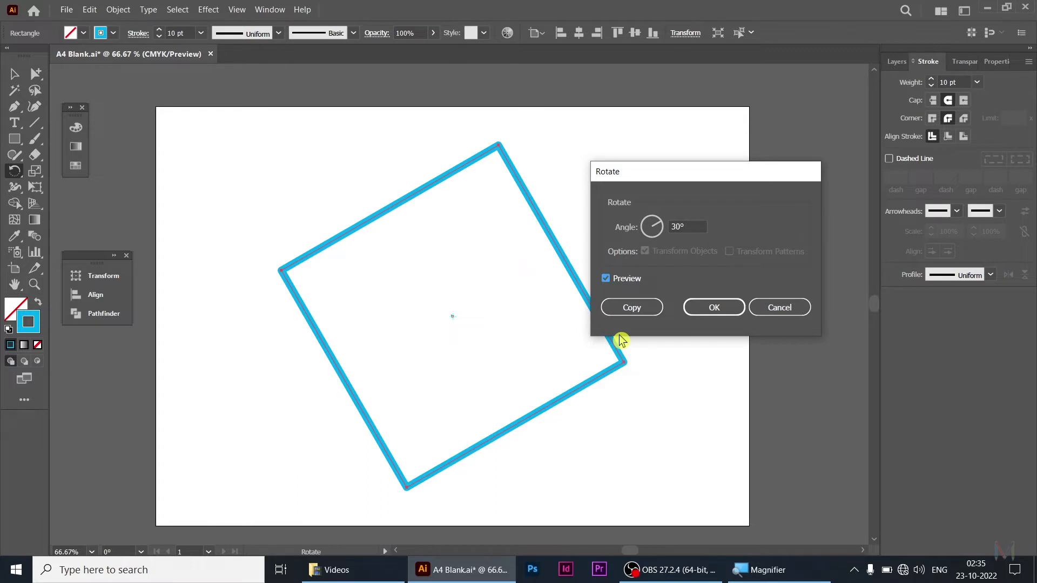
pyautogui.moveTo(675, 176); pyautogui.dragTo(686, 148)
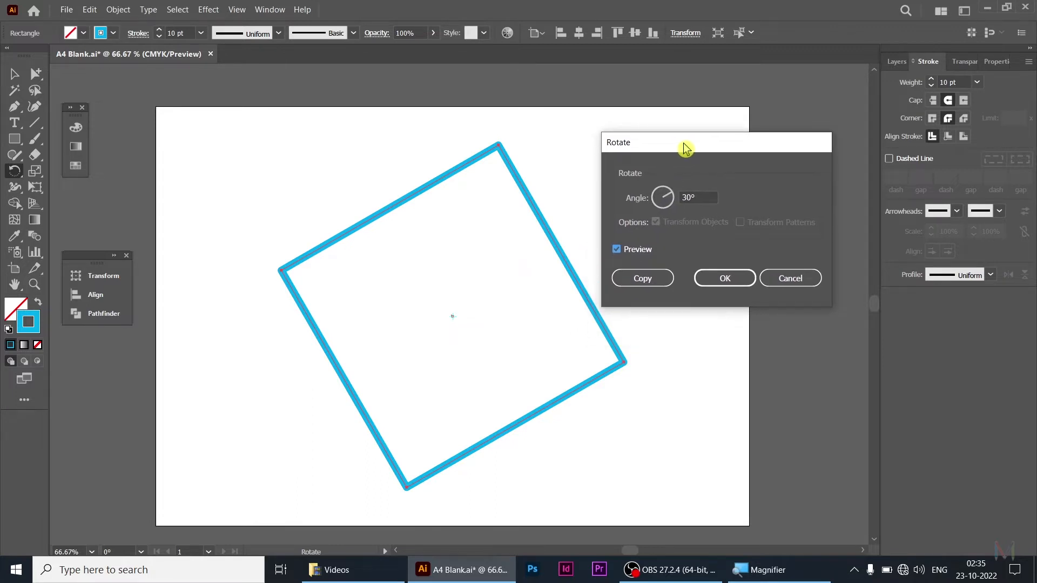
pyautogui.click(716, 282)
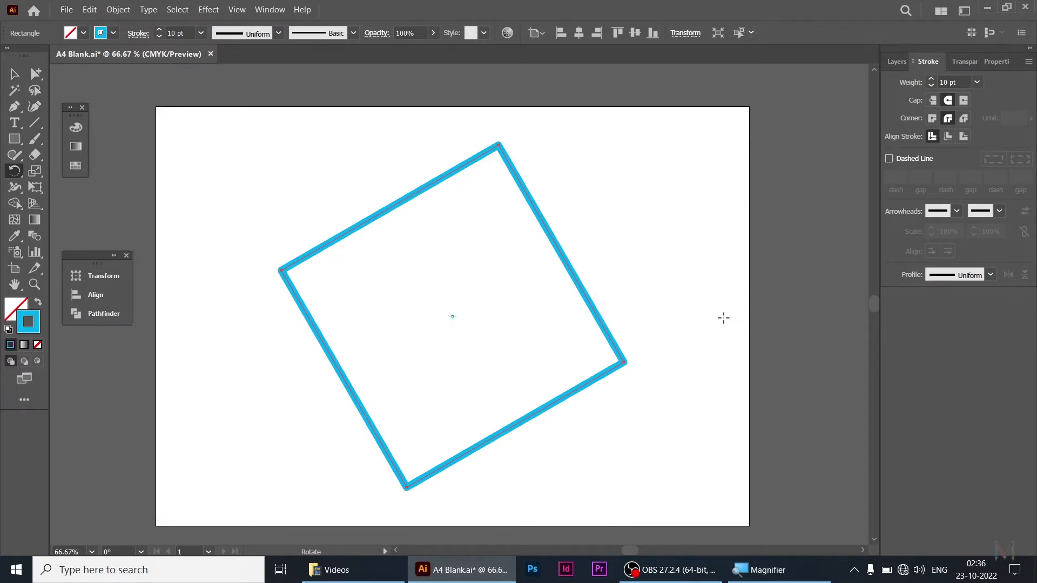
pyautogui.hotkey('ctrl', 'z')
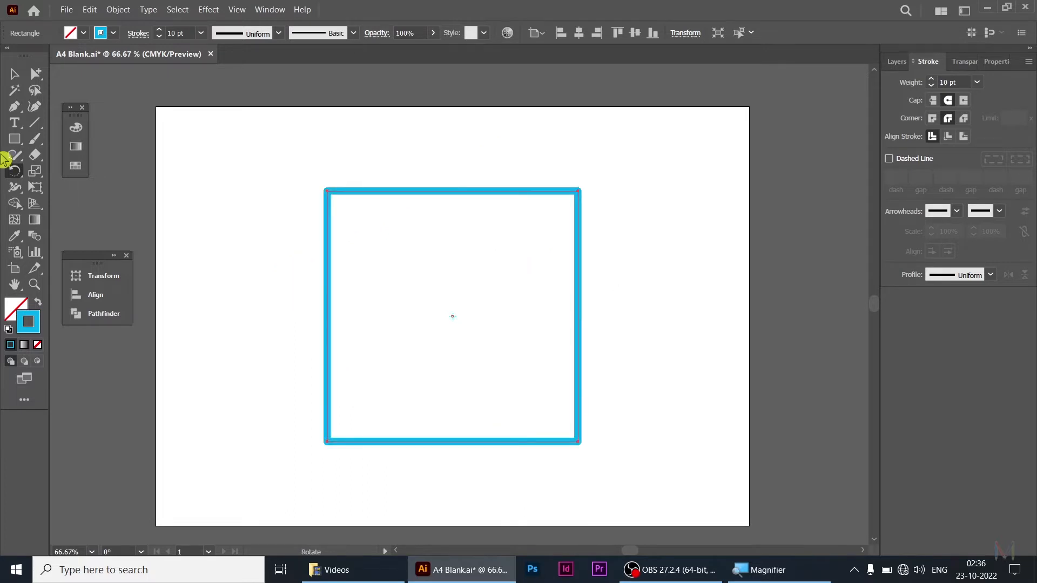
# - Create a copy of the square rotated by 25° with the Rotate tool's options
pyautogui.doubleClick(13, 171)
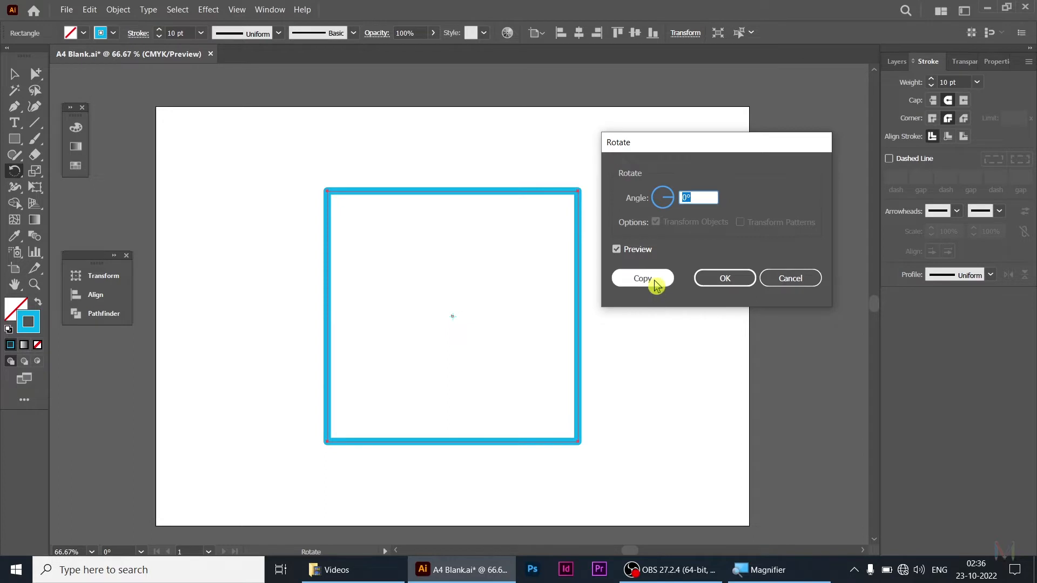
pyautogui.moveTo(671, 148)
pyautogui.mouseDown()
pyautogui.moveTo(667, 189)
pyautogui.moveTo(673, 140)
pyautogui.mouseUp()
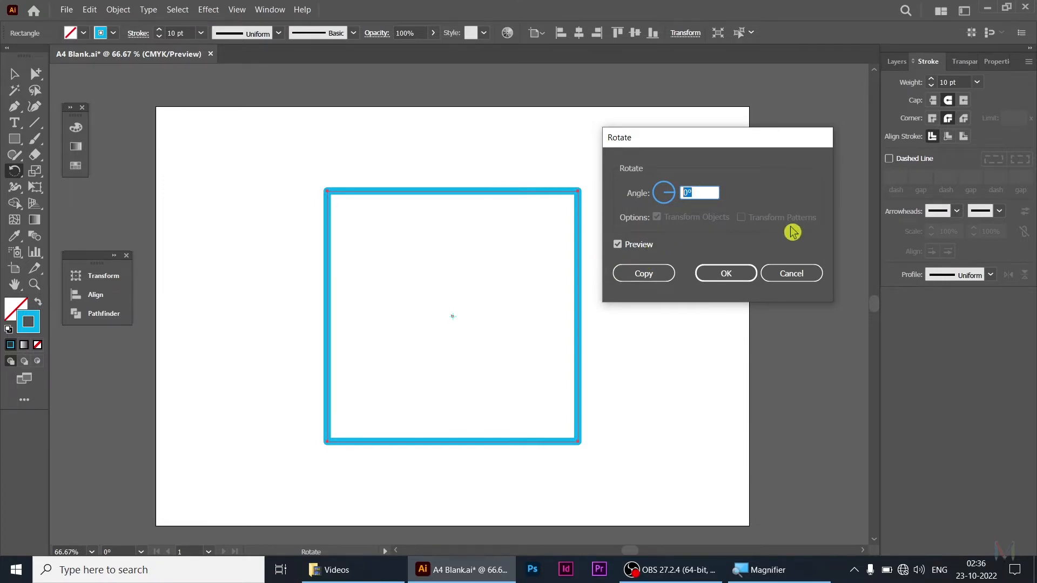
pyautogui.write('25')
pyautogui.press('Tab')
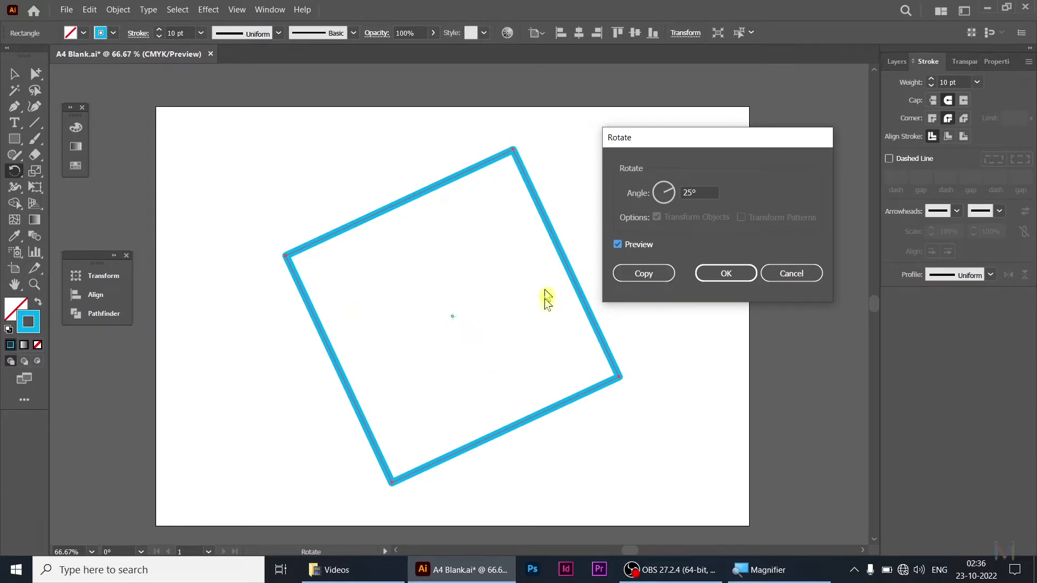
pyautogui.click(658, 279)
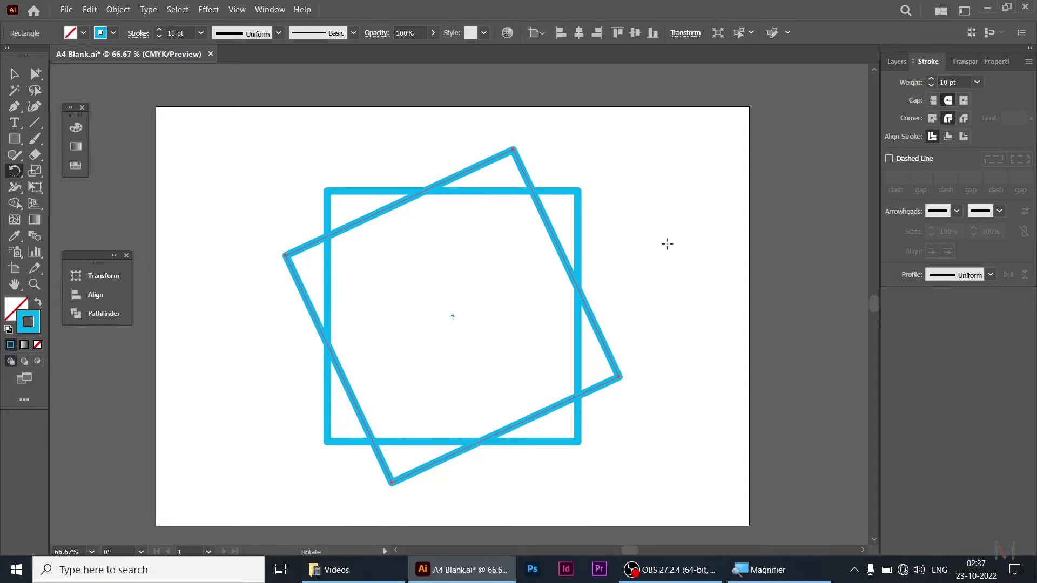
# - Repeat the rotated copy twice more, and undo all the copies so only the original square remains
pyautogui.press('ctrl')
pyautogui.hotkey('ctrl', 'd')
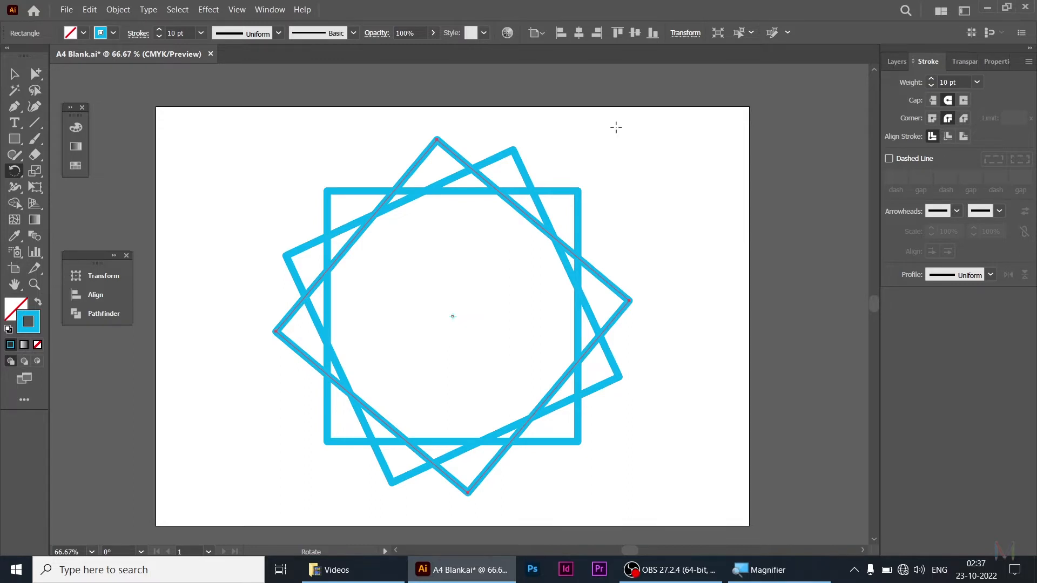
pyautogui.hotkey('ctrl', 'd')
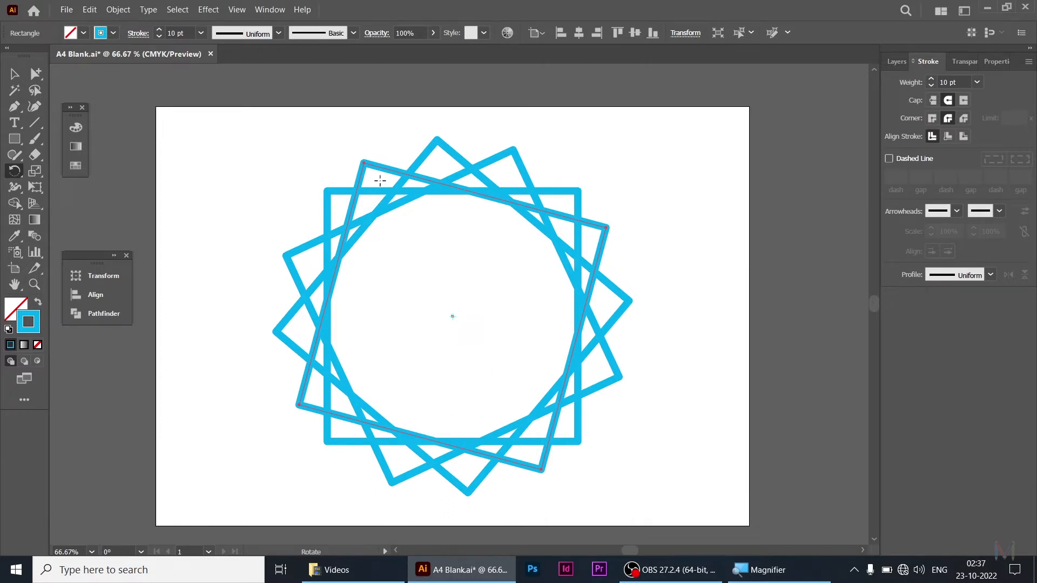
pyautogui.hotkey('ctrl', 'z')
pyautogui.hotkey('ctrl', 'z')
pyautogui.hotkey('ctrl', 'z')
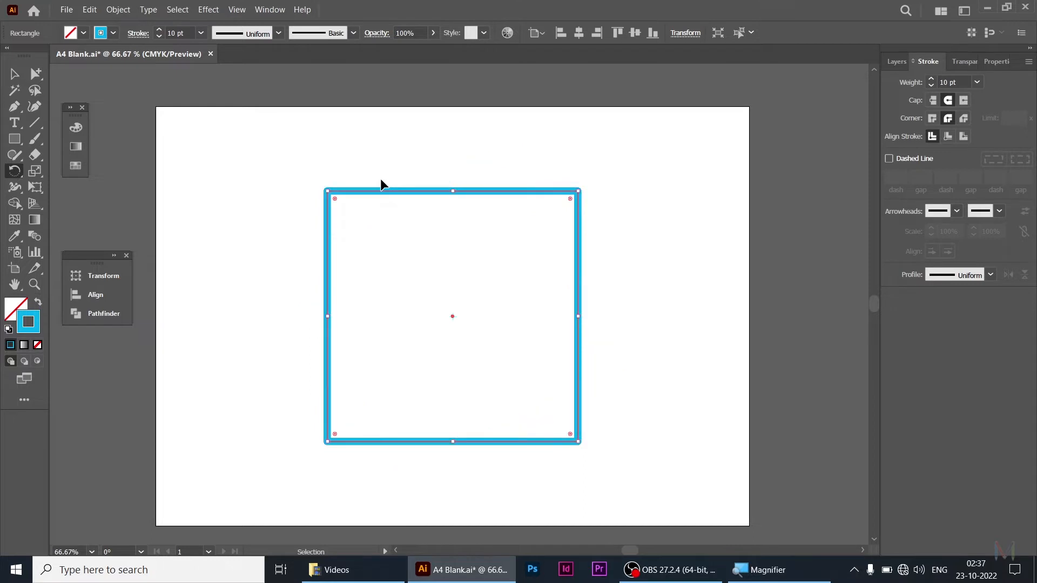
# - Create a copy of the square rotated by 5° with the Rotate tool's options
pyautogui.doubleClick(15, 170)
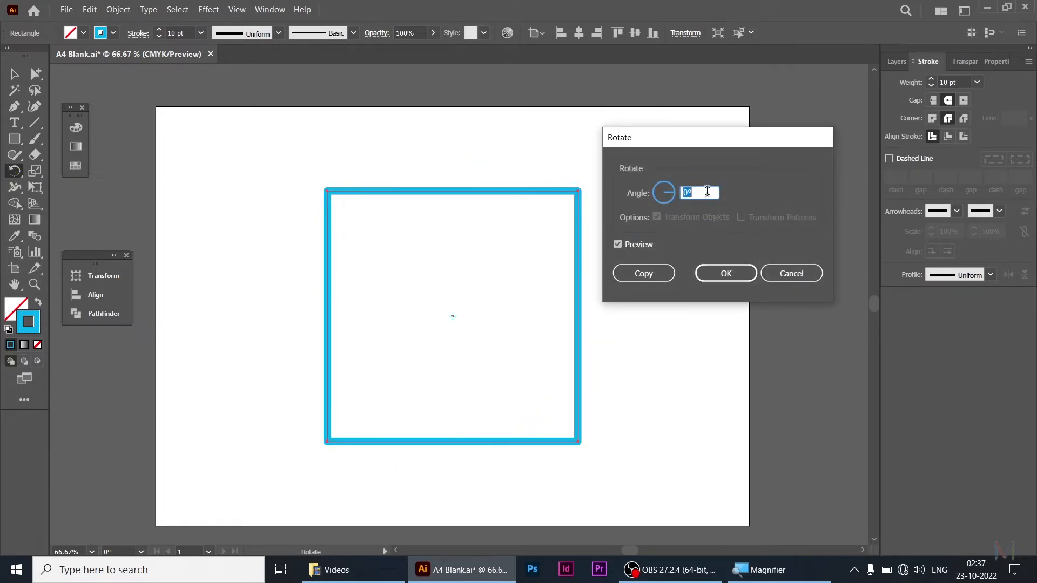
pyautogui.write('5')
pyautogui.press('XF86MonBrightnessDown')
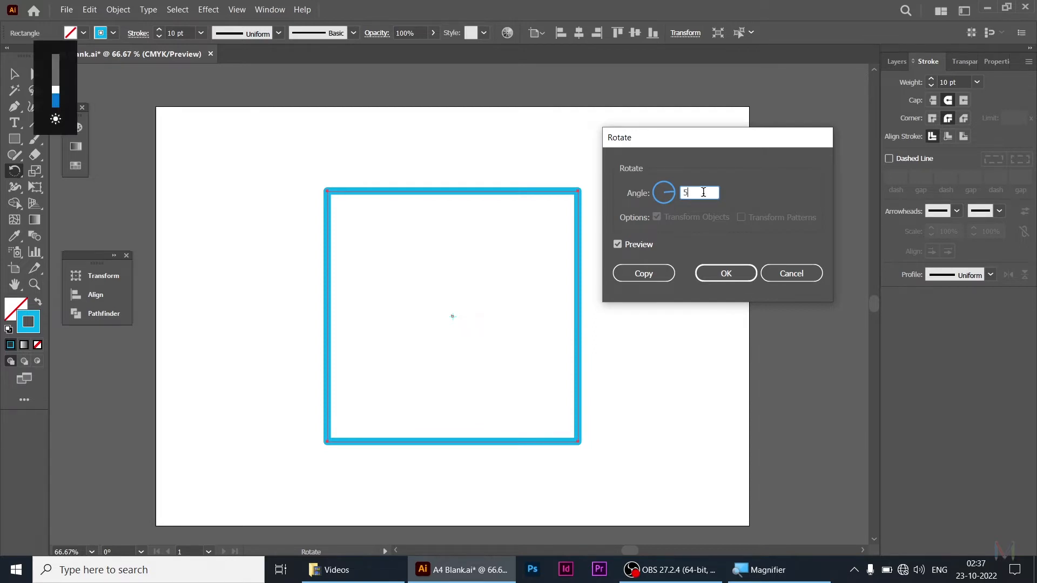
pyautogui.click(642, 250)
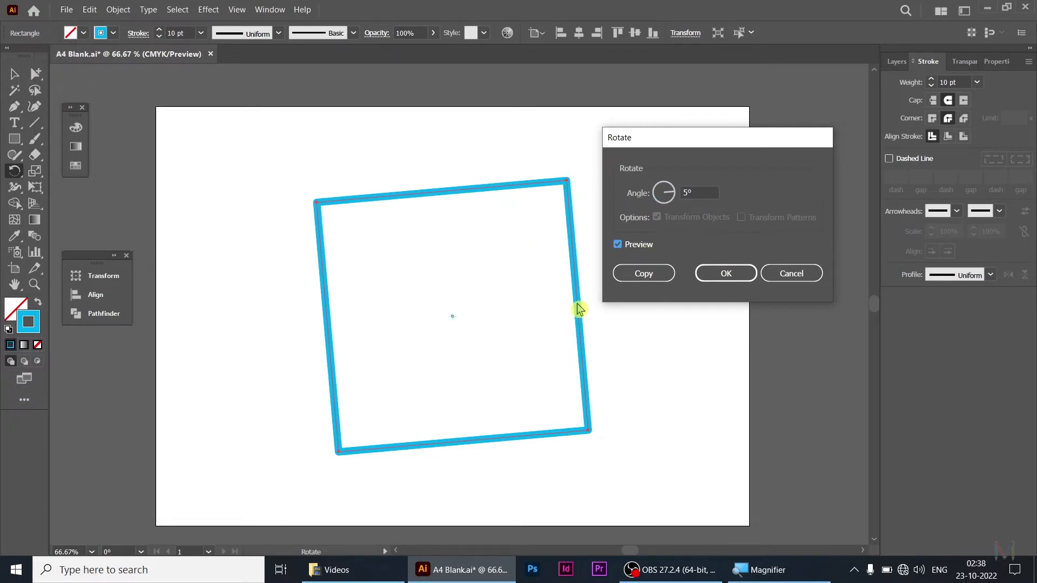
pyautogui.click(651, 273)
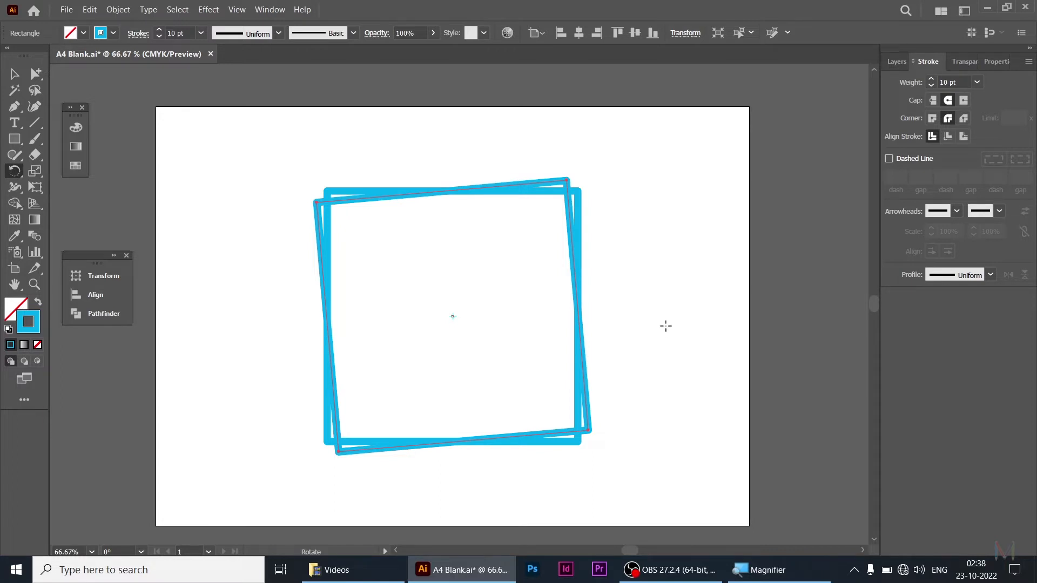
# - Repeat the 5° rotated copy until the squares form a complete circular pattern, and deselect everything
pyautogui.press('ctrl')
pyautogui.hotkey('ctrl', 'd')
pyautogui.hotkey('ctrl', 'd')
pyautogui.hotkey('ctrl', 'd')
pyautogui.hotkey('ctrl', 'd')
pyautogui.hotkey('ctrl', 'd')
pyautogui.hotkey('ctrl', 'd')
pyautogui.hotkey('ctrl', 'd')
pyautogui.hotkey('ctrl', 'd')
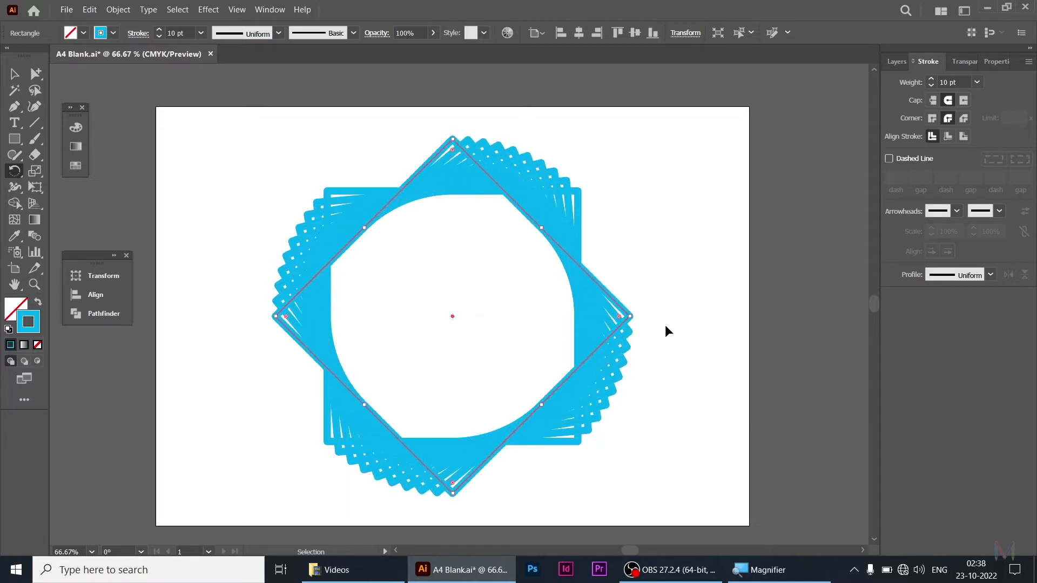
pyautogui.hotkey('ctrl', 'd')
pyautogui.hotkey('ctrl', 'd')
pyautogui.hotkey('ctrl', 'd')
pyautogui.hotkey('ctrl', 'd')
pyautogui.hotkey('ctrl', 'd')
pyautogui.hotkey('ctrl', 'd')
pyautogui.hotkey('ctrl', 'd')
pyautogui.hotkey('ctrl', 'd')
pyautogui.press('v')
pyautogui.click(247, 105)
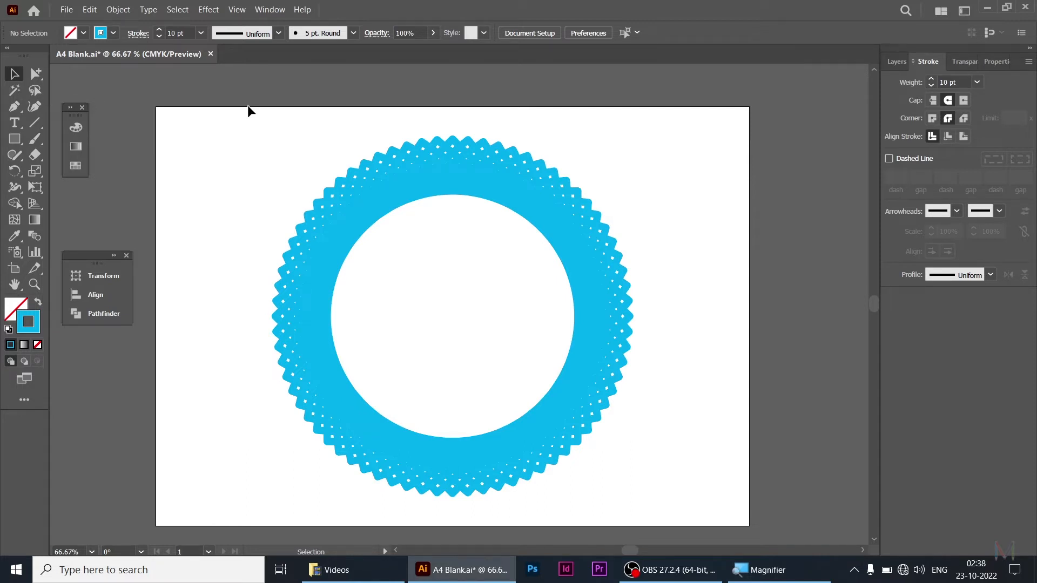
# - Select all the squares of the circular pattern and set their stroke weight to 5 pt
pyautogui.moveTo(248, 104); pyautogui.dragTo(658, 499)
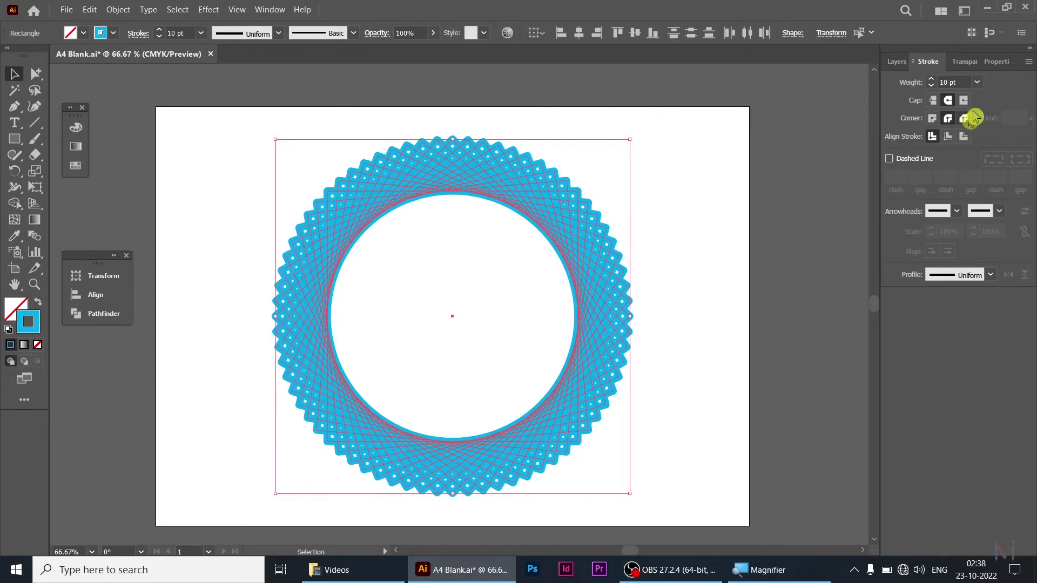
pyautogui.click(977, 81)
pyautogui.click(997, 201)
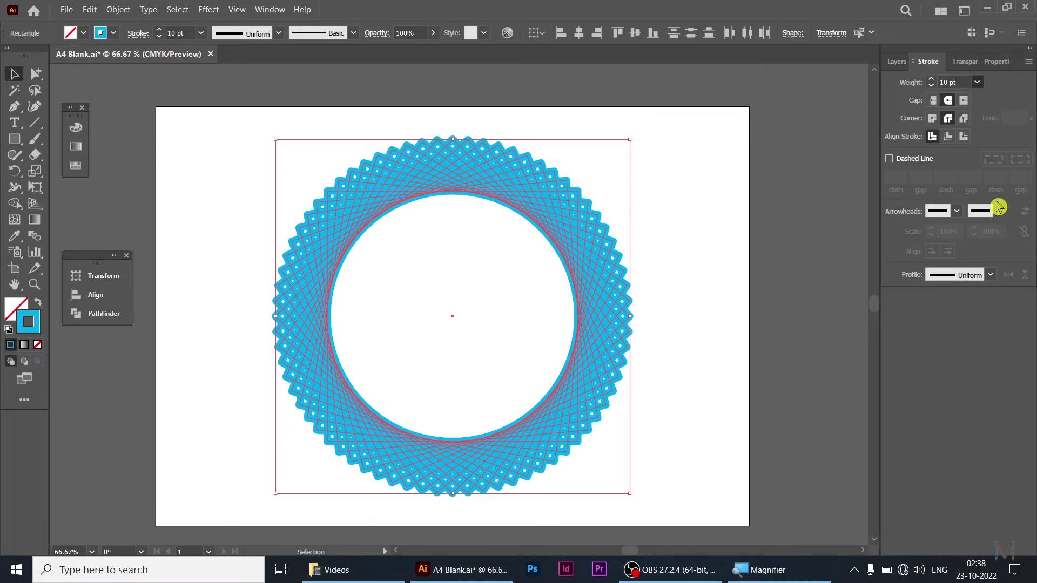
pyautogui.click(713, 232)
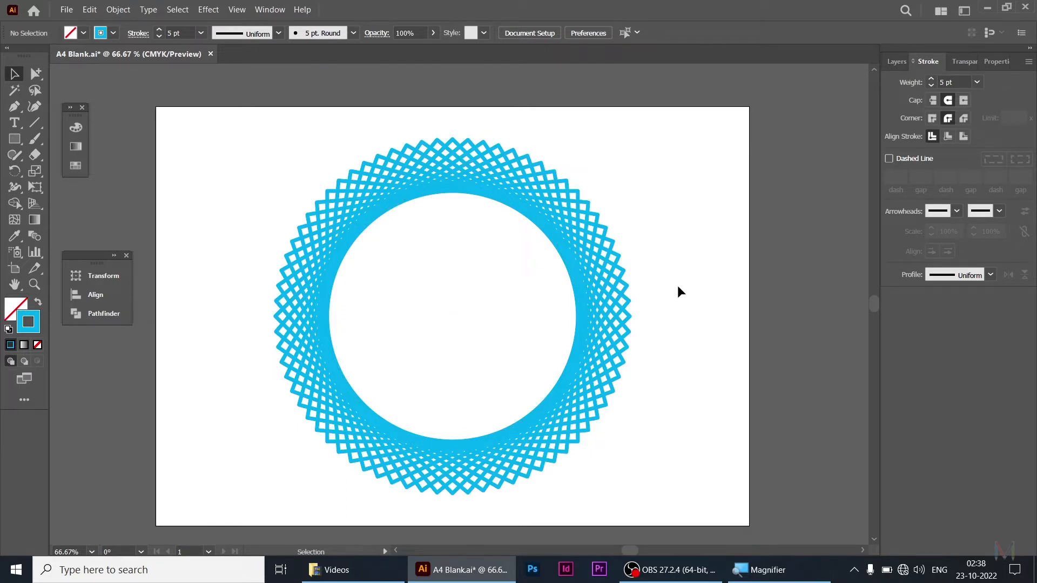
# - Delete the whole circular pattern and draw a straight horizontal line across the middle of the artboard
pyautogui.moveTo(296, 119); pyautogui.dragTo(733, 453)
pyautogui.press('Delete')
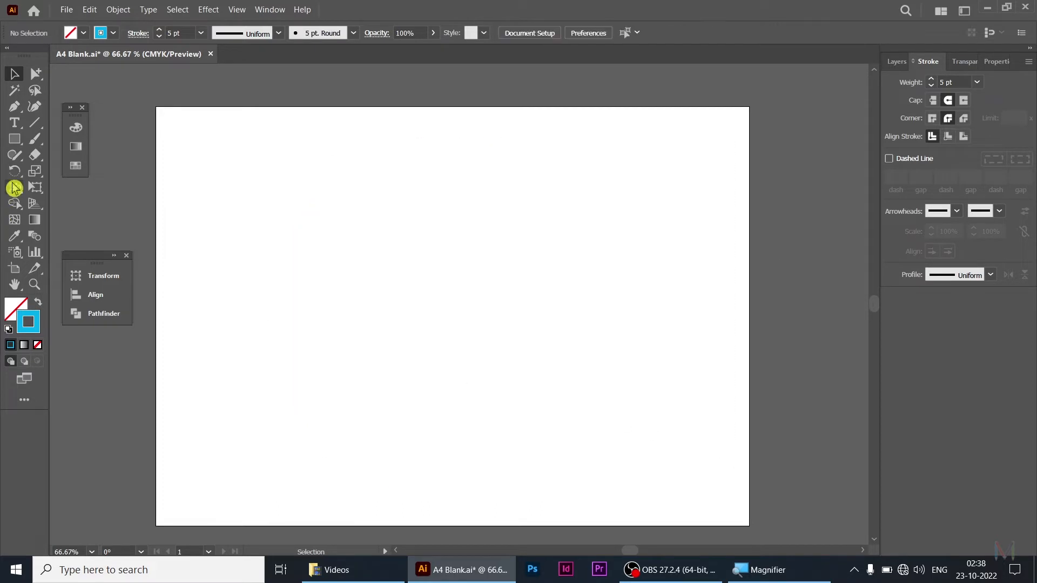
pyautogui.click(35, 123)
pyautogui.moveTo(254, 295); pyautogui.dragTo(688, 296)
# - Centre the line horizontally and vertically on the artboard
pyautogui.click(14, 74)
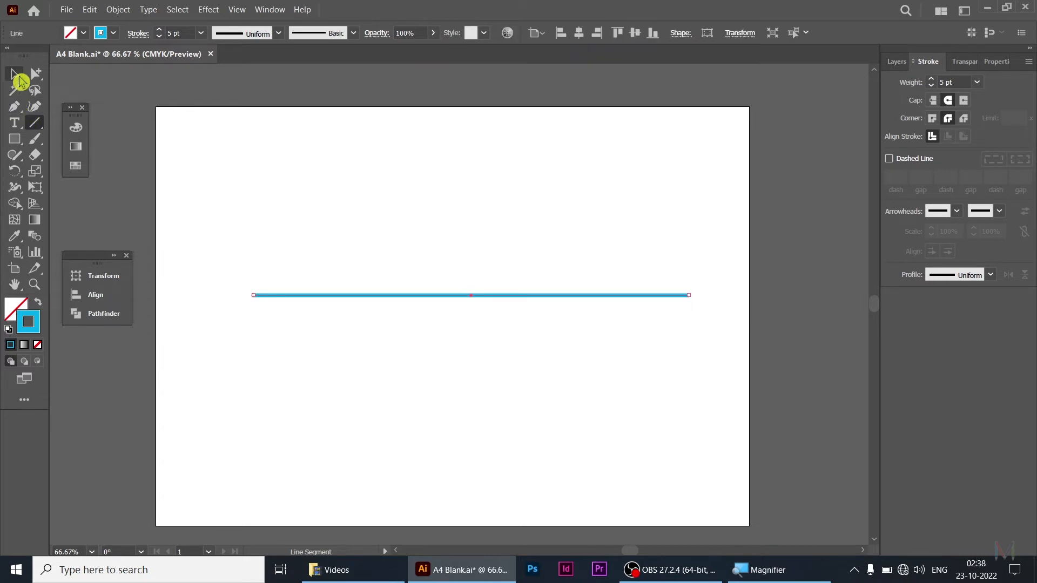
pyautogui.click(100, 299)
pyautogui.click(169, 306)
pyautogui.click(258, 305)
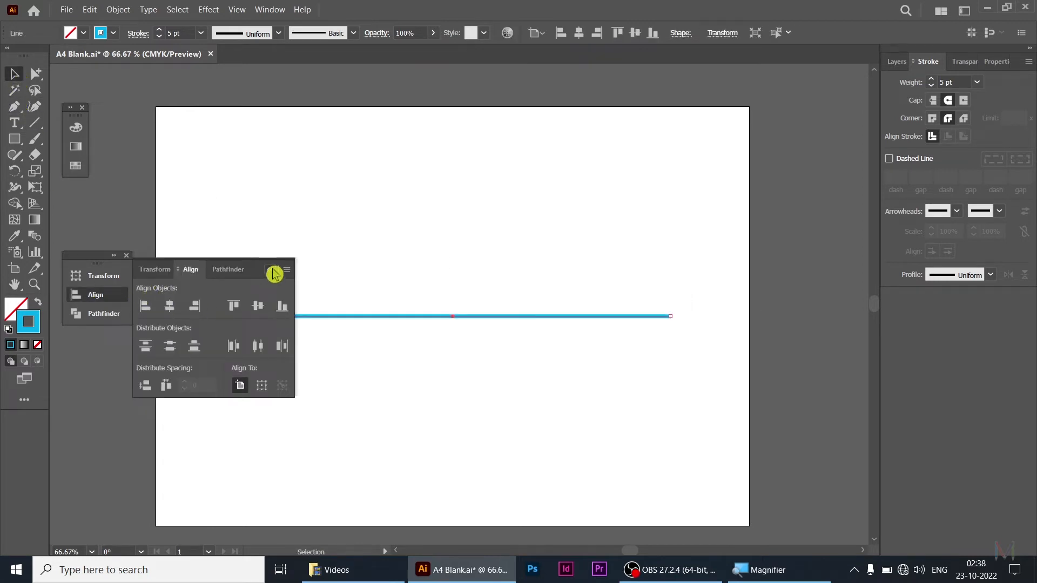
pyautogui.click(274, 275)
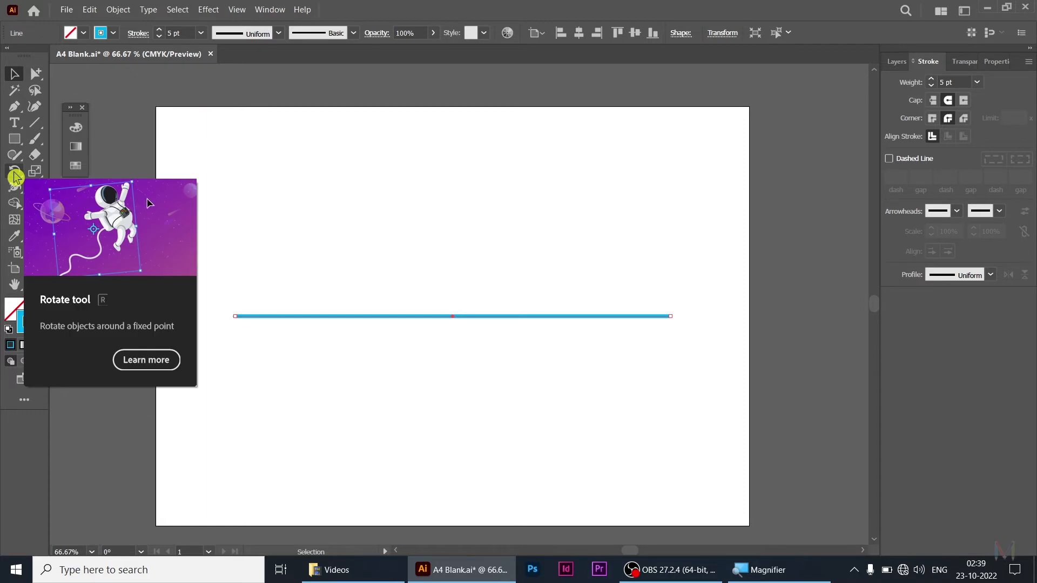
# - Create a copy of the line rotated by 10° with the Rotate tool's options
pyautogui.doubleClick(14, 176)
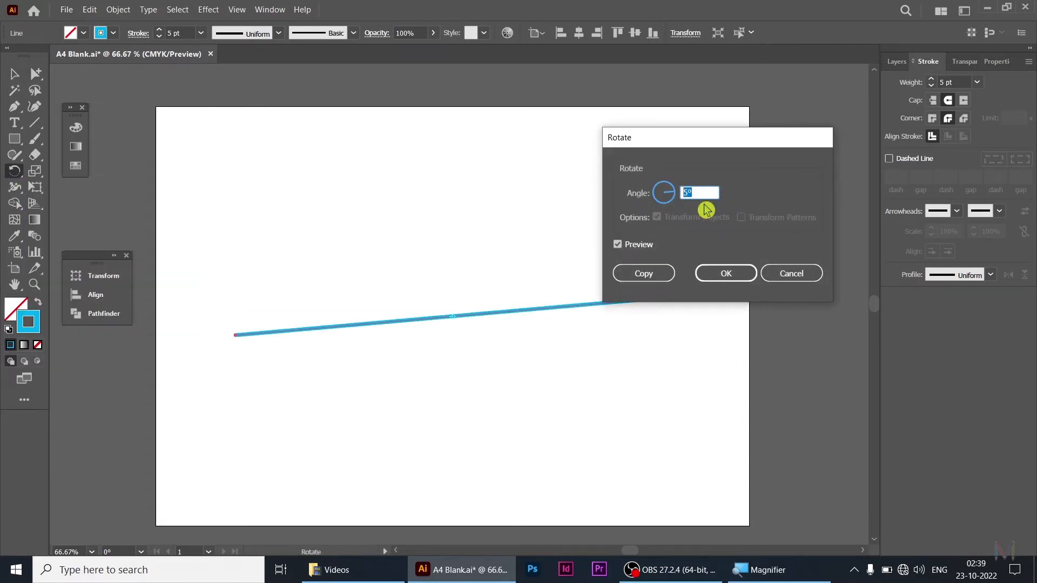
pyautogui.write('10')
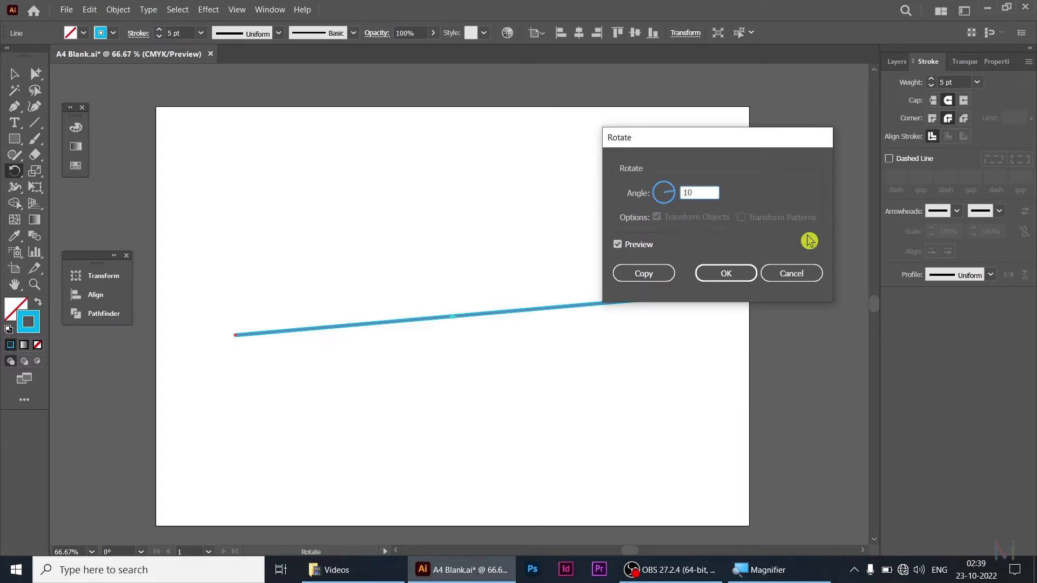
pyautogui.moveTo(698, 140); pyautogui.dragTo(743, 163)
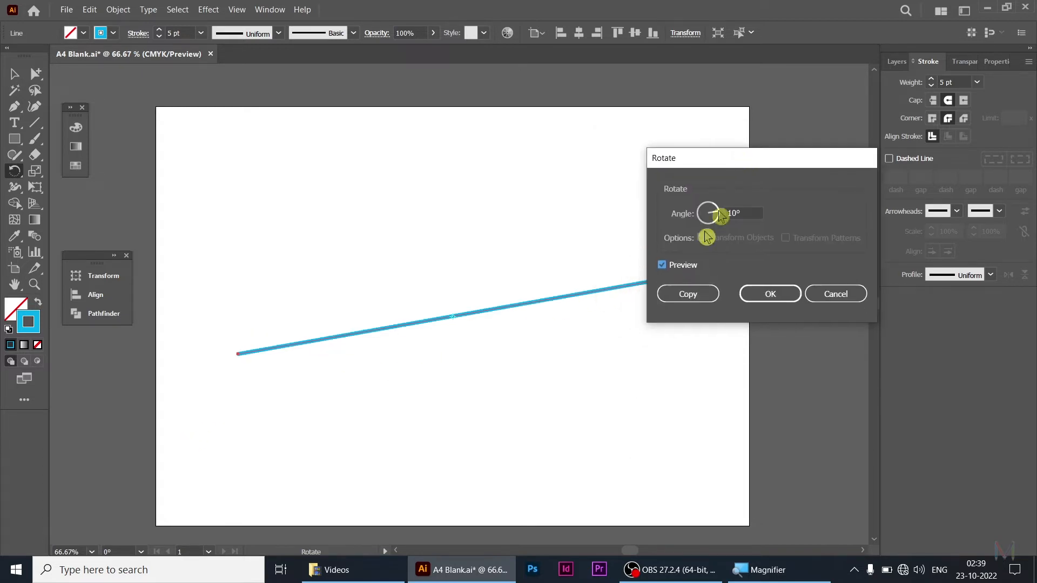
pyautogui.click(686, 297)
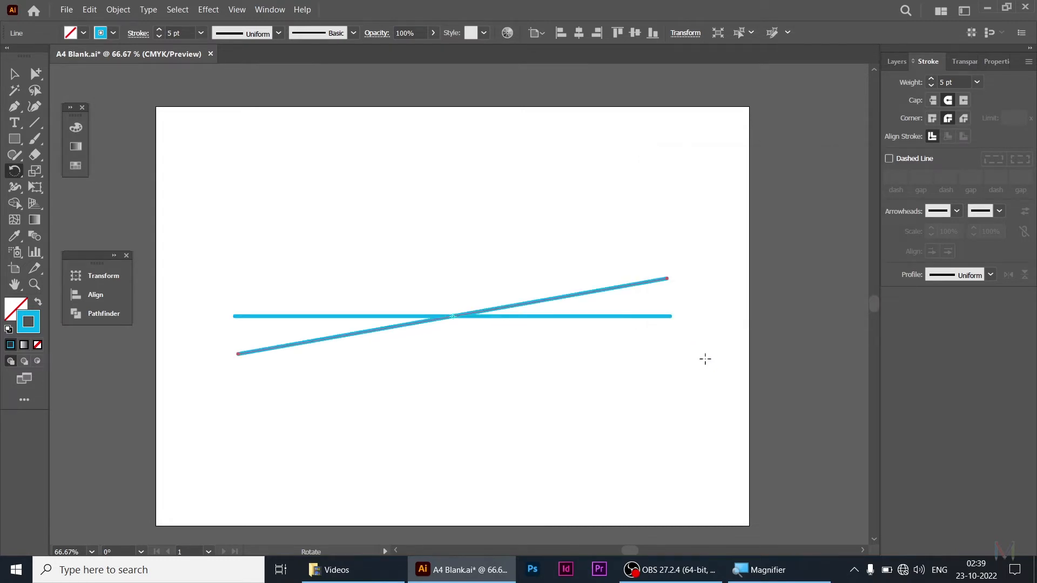
# - Repeat the 10° rotated copy of the line until the lines form a complete sunburst
pyautogui.press('ctrl')
pyautogui.hotkey('ctrl', 'd')
pyautogui.hotkey('ctrl', 'd')
pyautogui.hotkey('ctrl', 'd')
pyautogui.hotkey('ctrl', 'd')
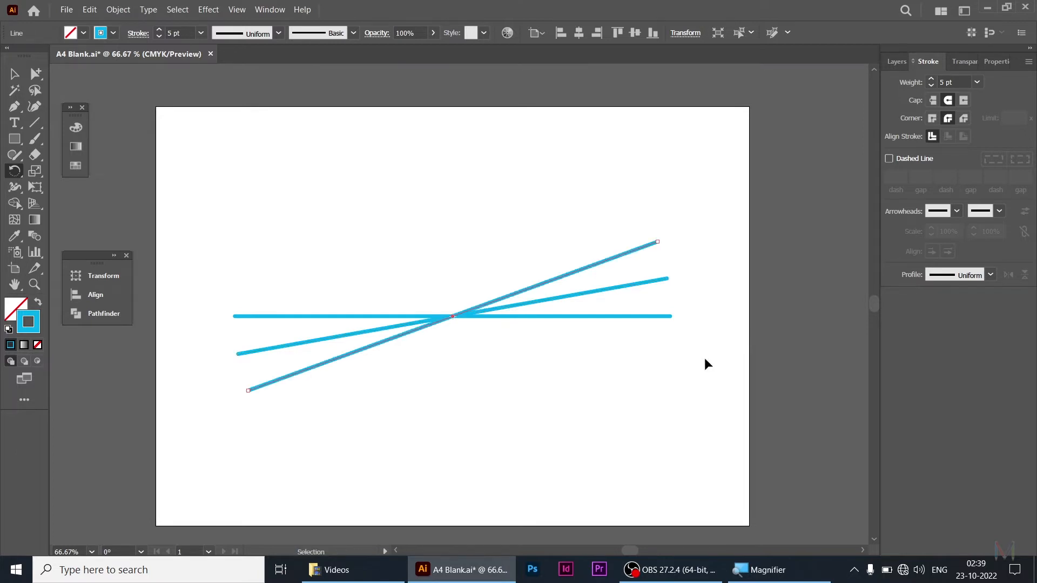
pyautogui.hotkey('ctrl', 'd')
pyautogui.hotkey('ctrl', 'd')
pyautogui.hotkey('ctrl', 'd')
pyautogui.hotkey('ctrl', 'd')
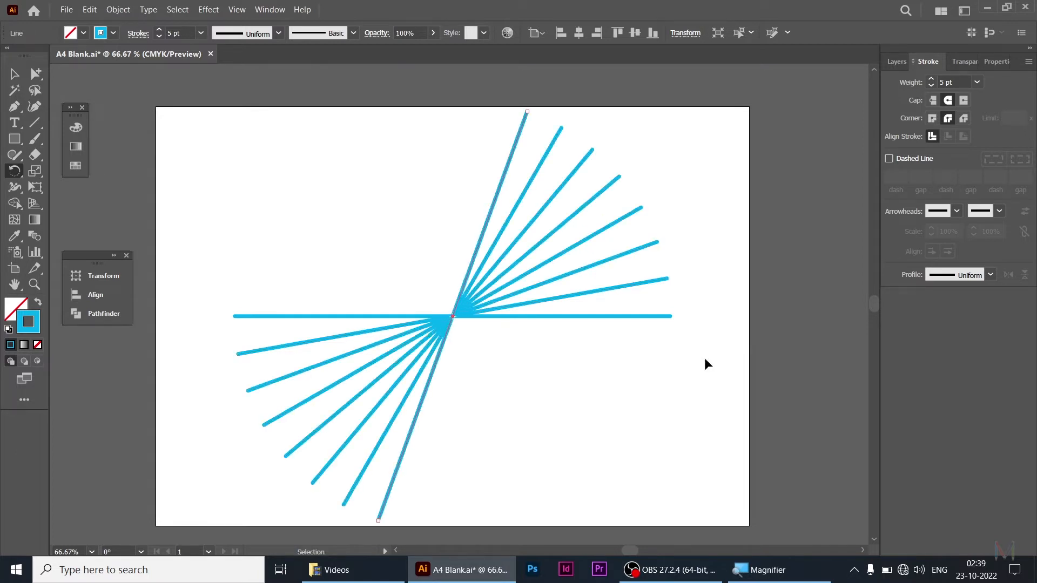
pyautogui.hotkey('ctrl', 'd')
pyautogui.hotkey('ctrl', 'd')
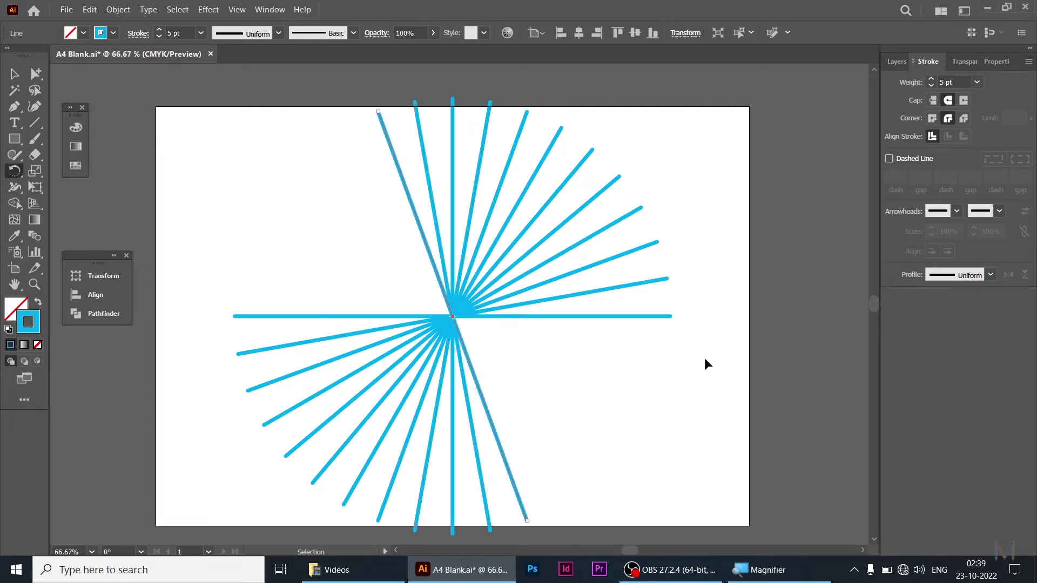
pyautogui.hotkey('ctrl', 'd')
pyautogui.hotkey('ctrl', 'd')
pyautogui.hotkey('ctrl', 'd')
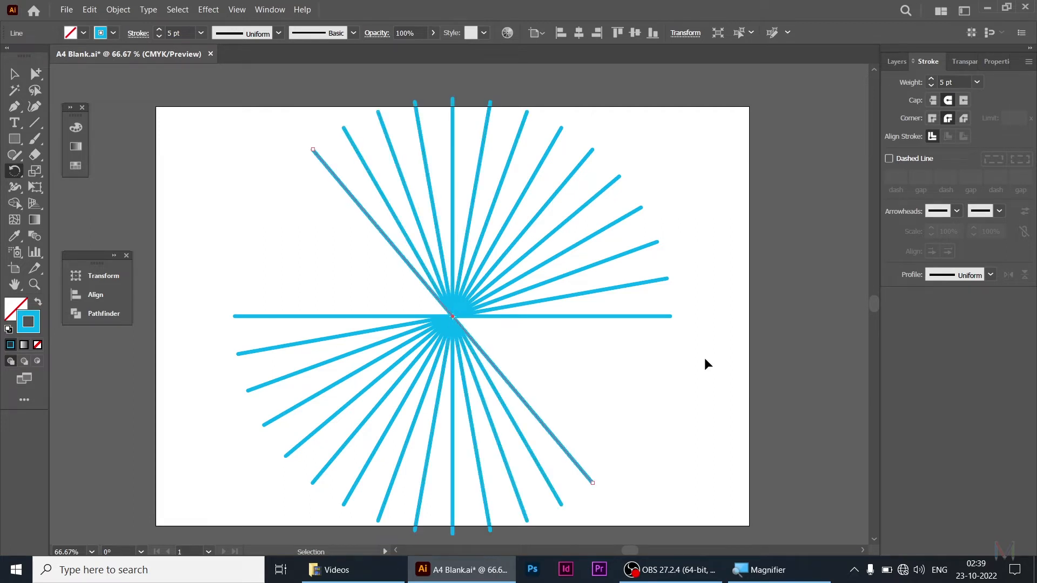
pyautogui.hotkey('ctrl', 'd')
pyautogui.hotkey('ctrl', 'd')
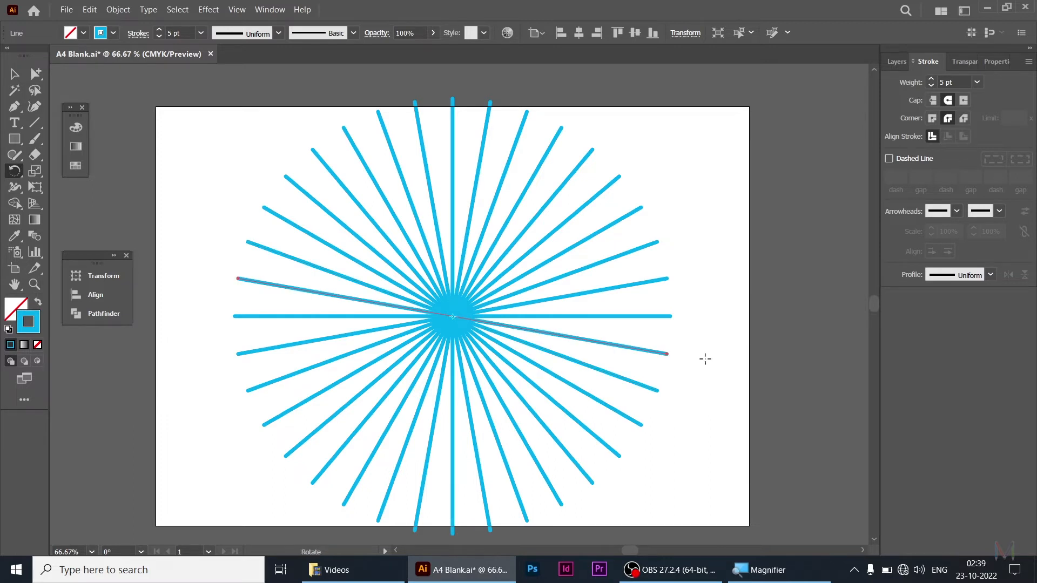
pyautogui.doubleClick(16, 171)
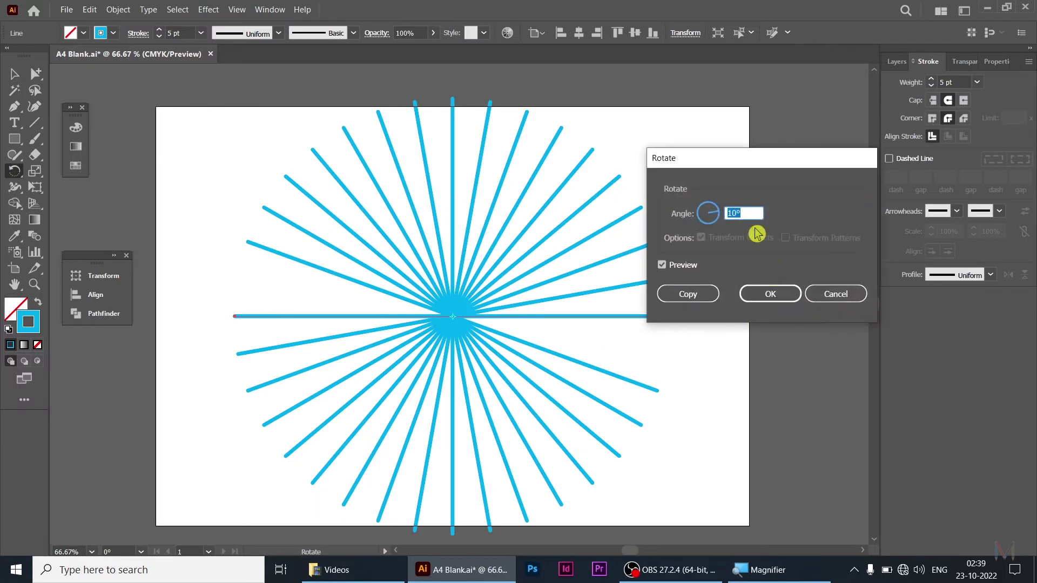
pyautogui.click(826, 293)
# - Select all the sunburst lines and scale them down proportionally about their centre to about 511 pt wide and high
pyautogui.click(14, 73)
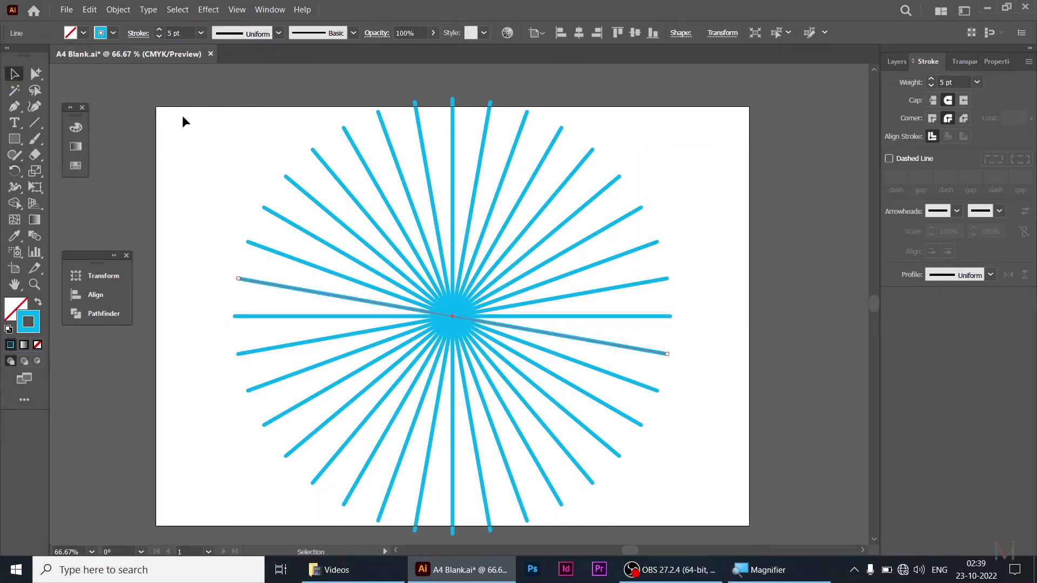
pyautogui.click(183, 115)
pyautogui.hotkey('ctrl', 'a')
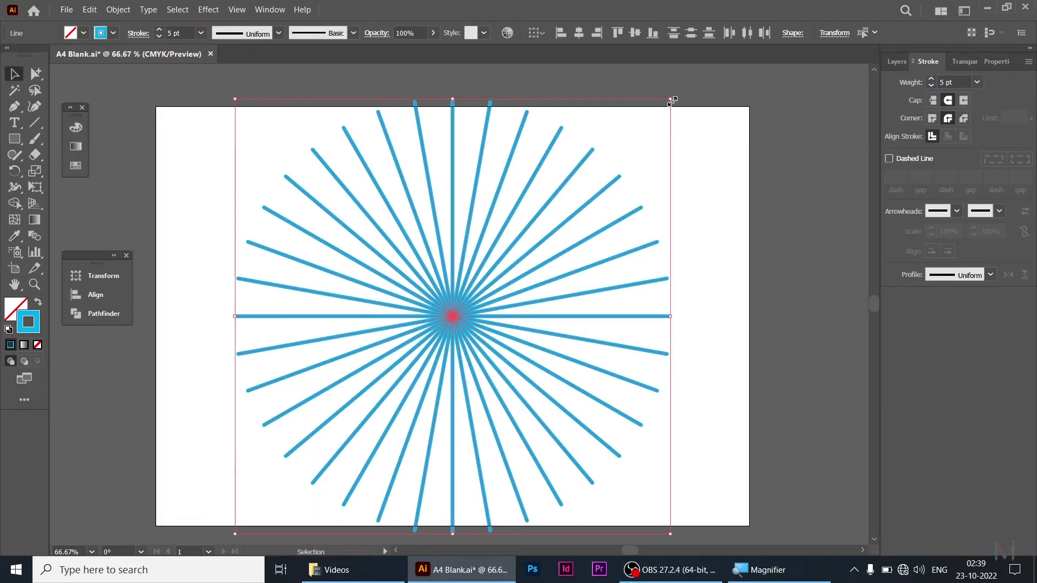
pyautogui.moveTo(671, 101); pyautogui.dragTo(636, 134)
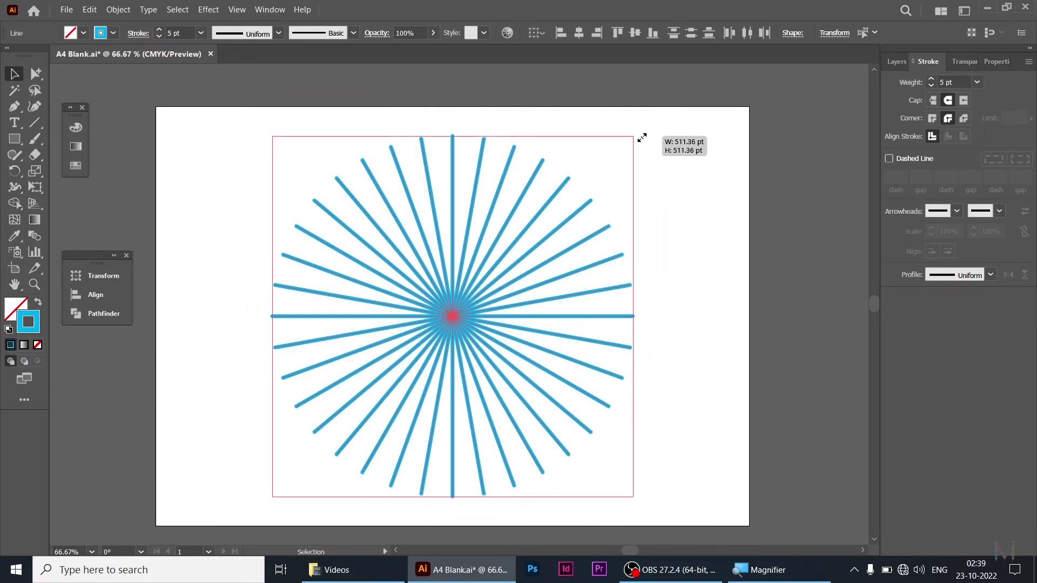
pyautogui.click(659, 249)
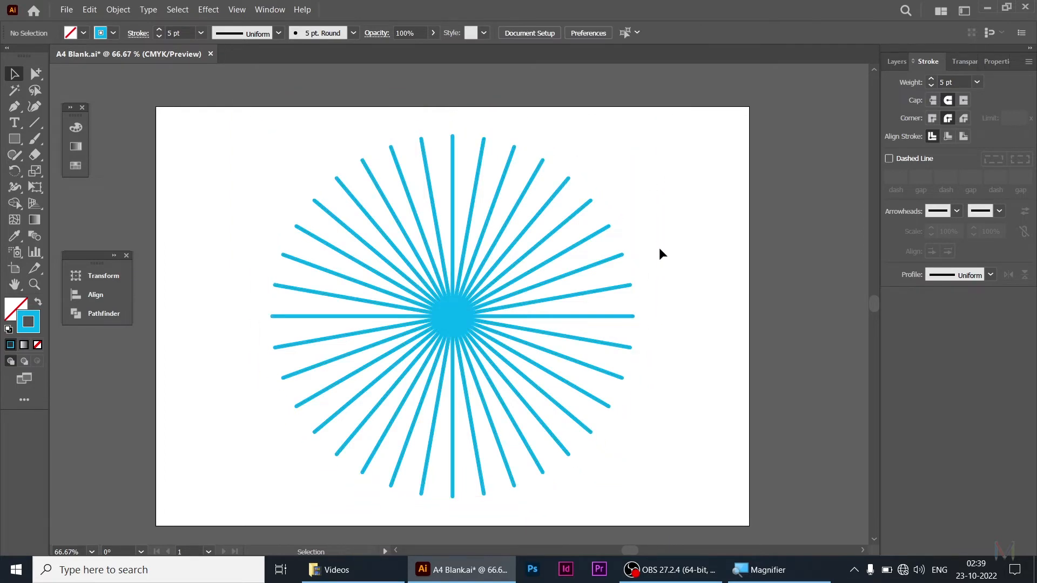
# - Delete all the sunburst lines and activate the Reflect tool
pyautogui.hotkey('ctrl', 'a')
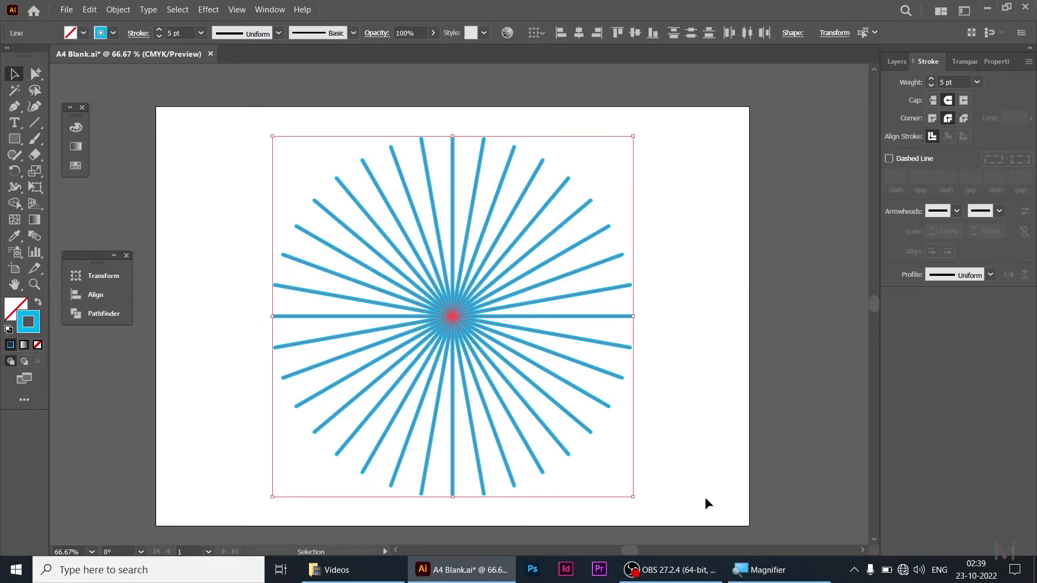
pyautogui.press('Delete')
pyautogui.moveTo(14, 171); pyautogui.dragTo(90, 189)
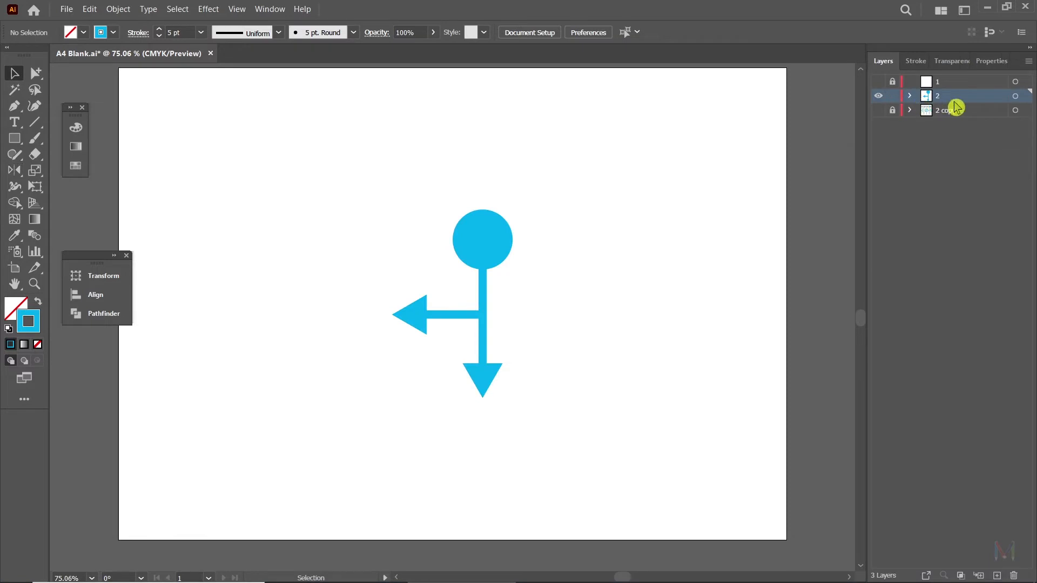
pyautogui.scroll(1, 593, 269)
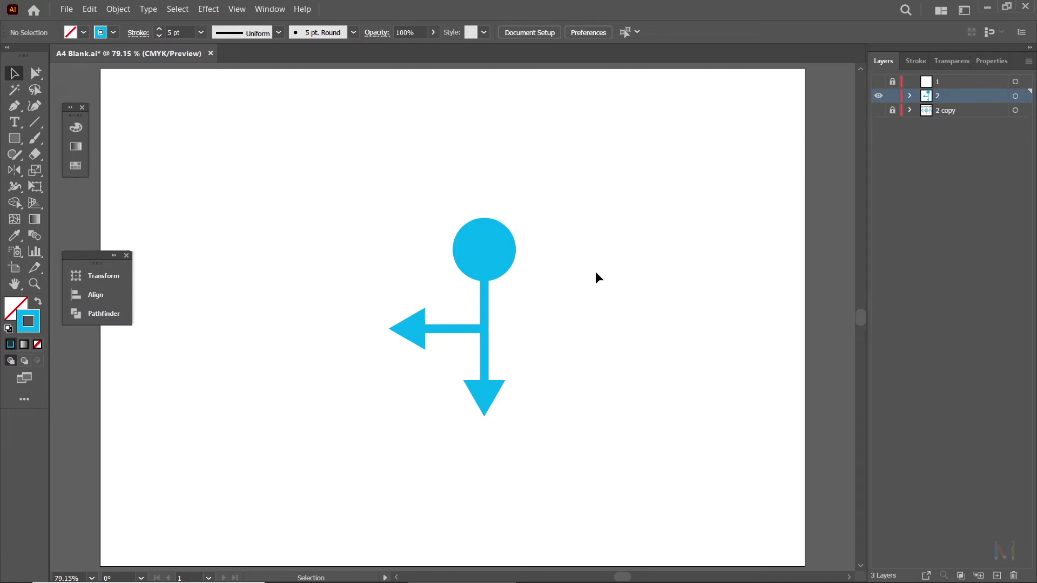
pyautogui.moveTo(304, 128); pyautogui.dragTo(712, 517)
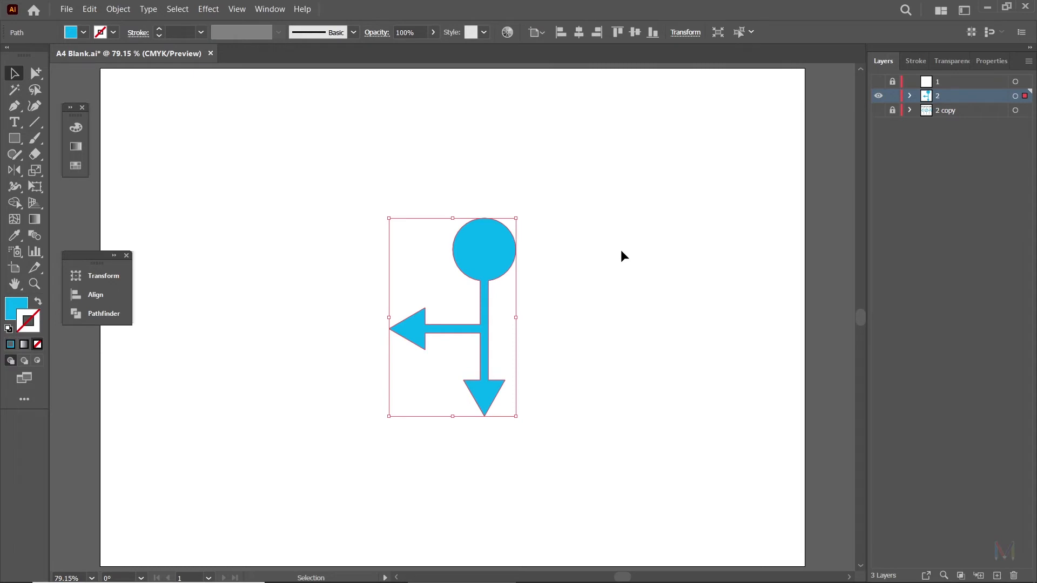
pyautogui.click(572, 236)
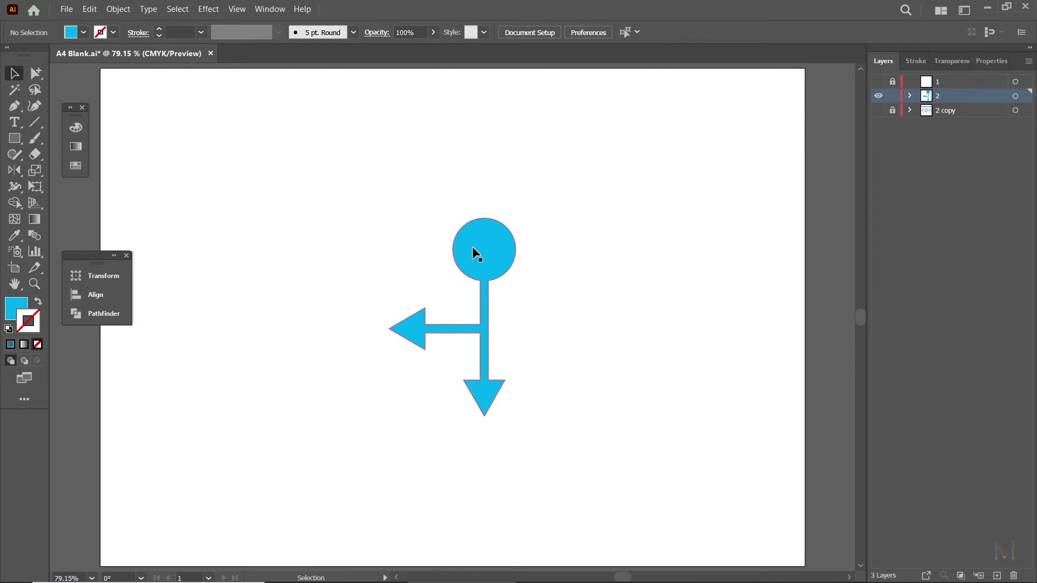
pyautogui.doubleClick(17, 175)
pyautogui.moveTo(294, 181); pyautogui.dragTo(658, 207)
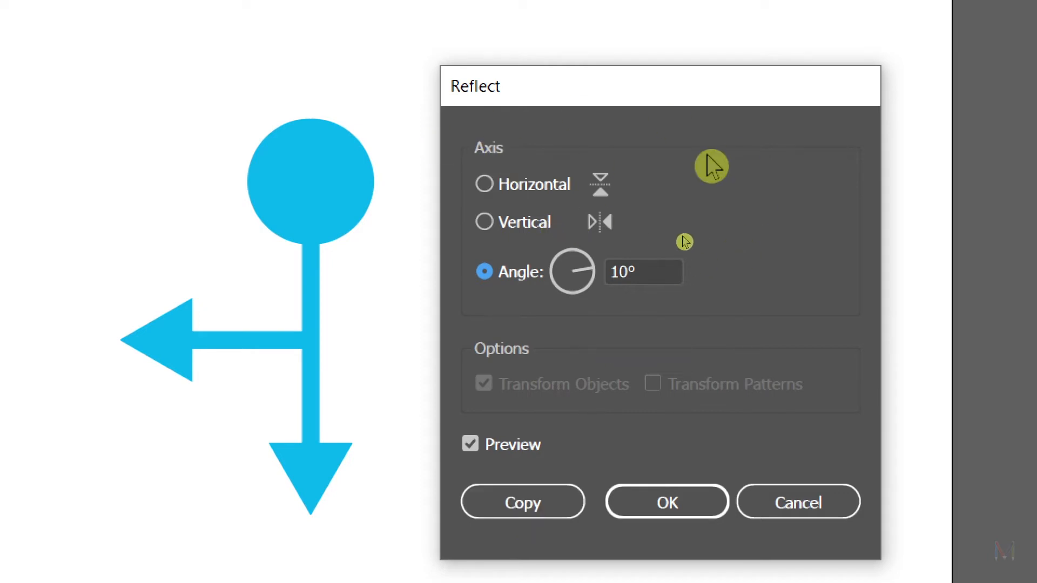
pyautogui.click(813, 501)
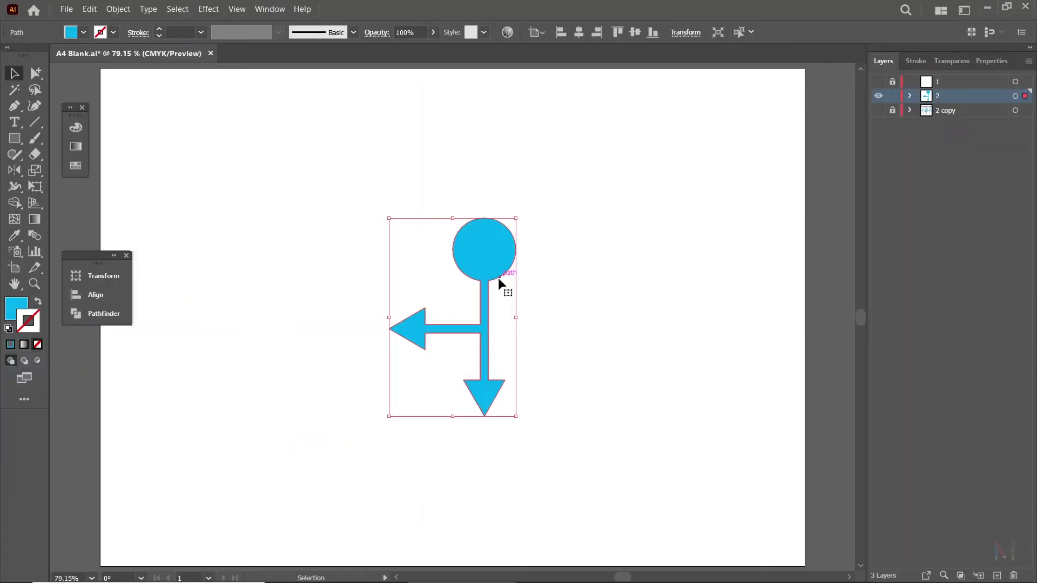
# - Open the Reflect options for the circle-and-arrows shape and compare it with and without the preview at a 10° axis angle
pyautogui.doubleClick(15, 170)
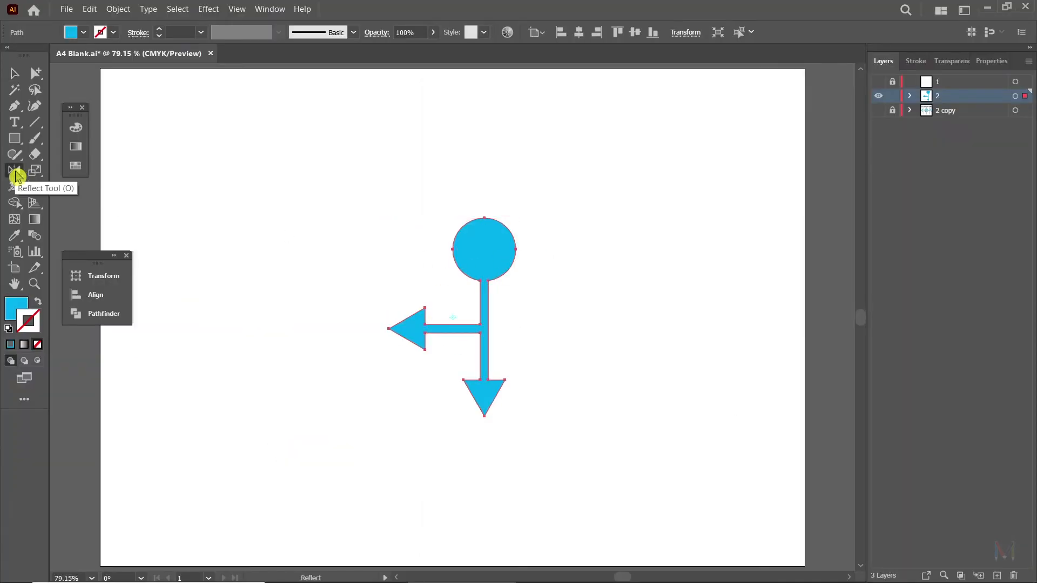
pyautogui.moveTo(656, 208); pyautogui.dragTo(670, 199)
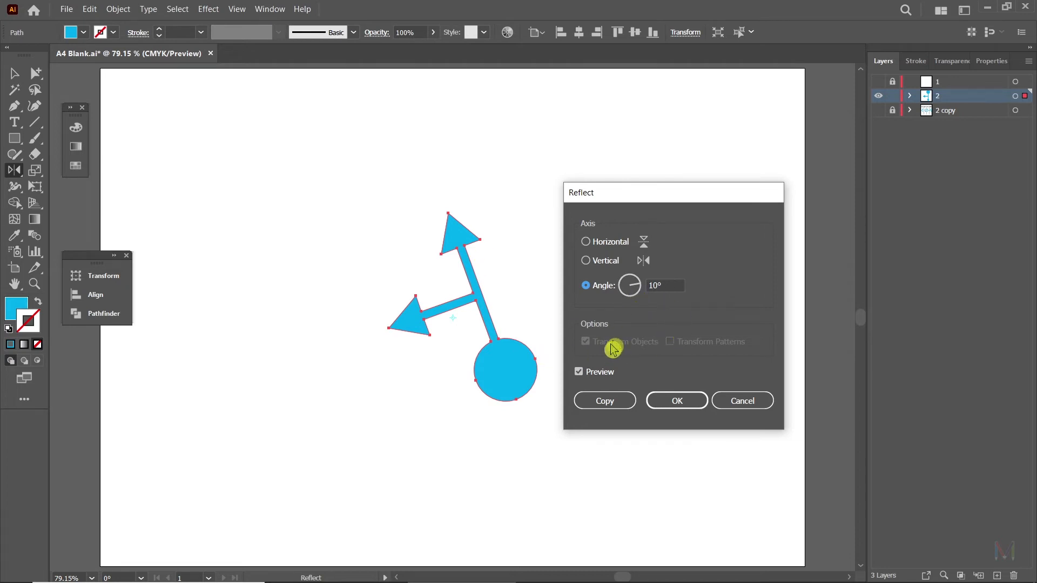
pyautogui.click(581, 374)
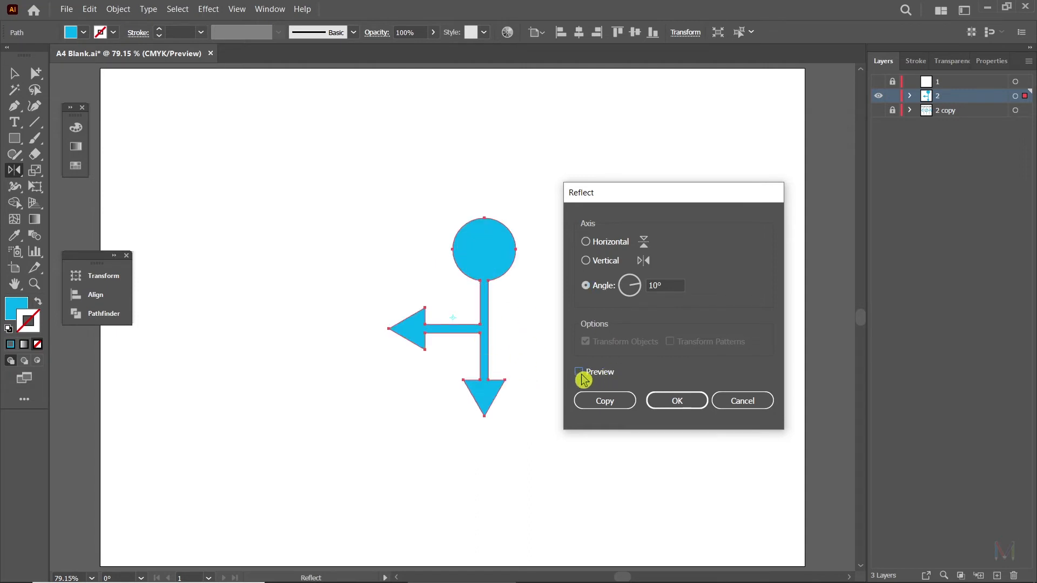
pyautogui.click(581, 374)
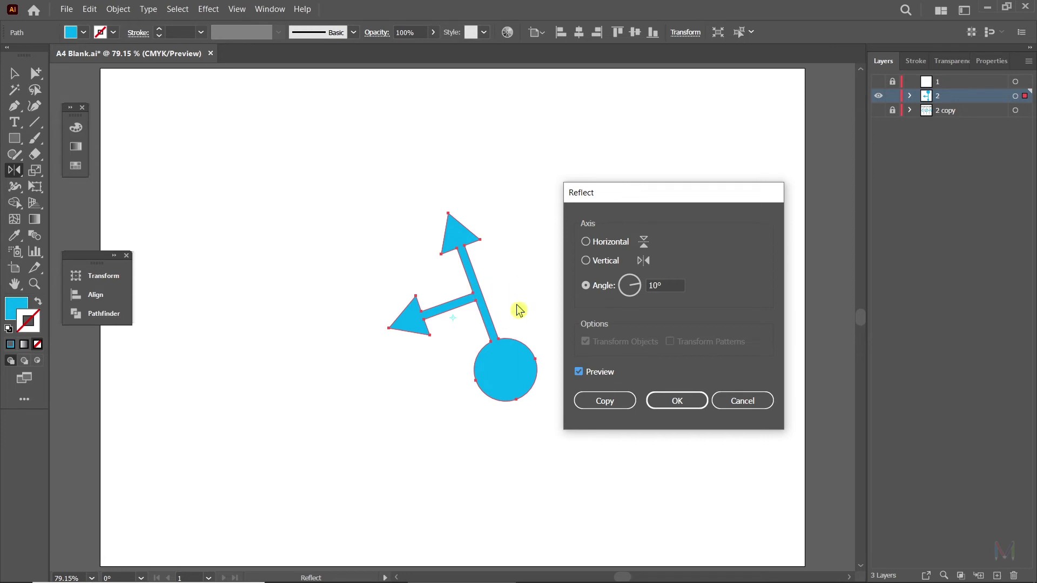
# - Set the reflection axis angle to 90° and toggle the preview repeatedly to compare the shape with its reflection
pyautogui.click(655, 285)
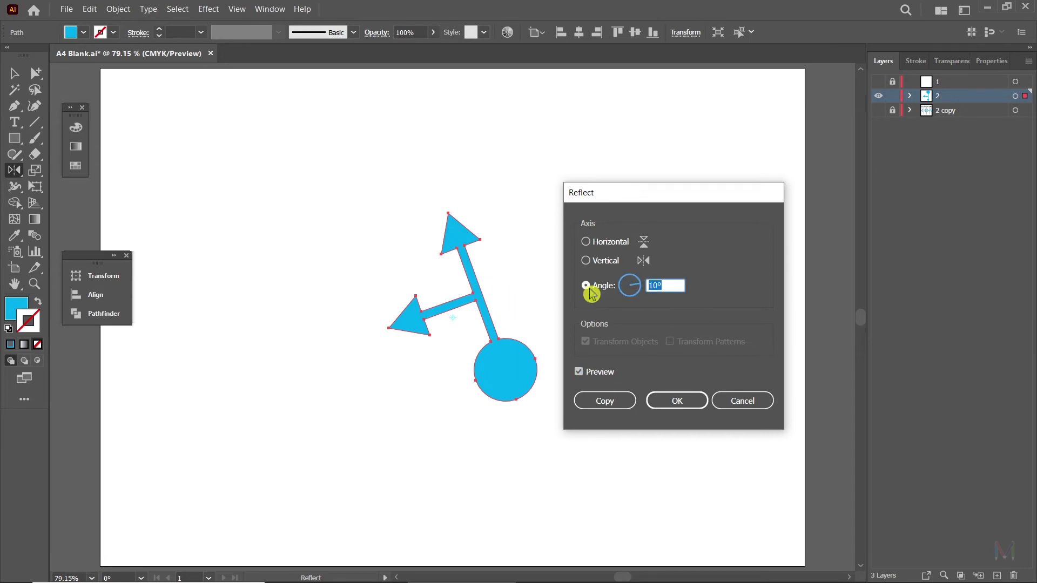
pyautogui.write('90')
pyautogui.click(588, 288)
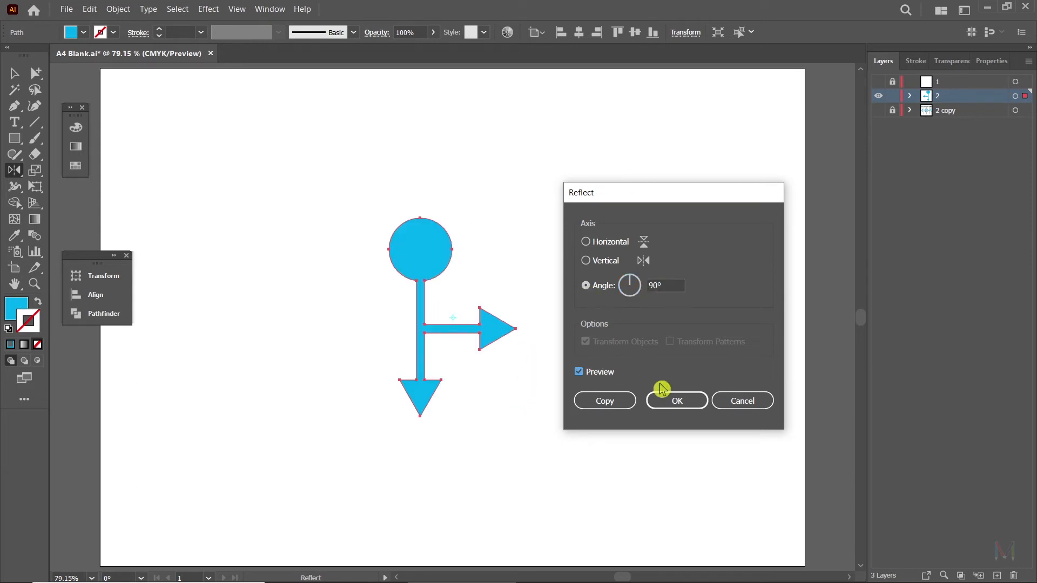
pyautogui.click(600, 375)
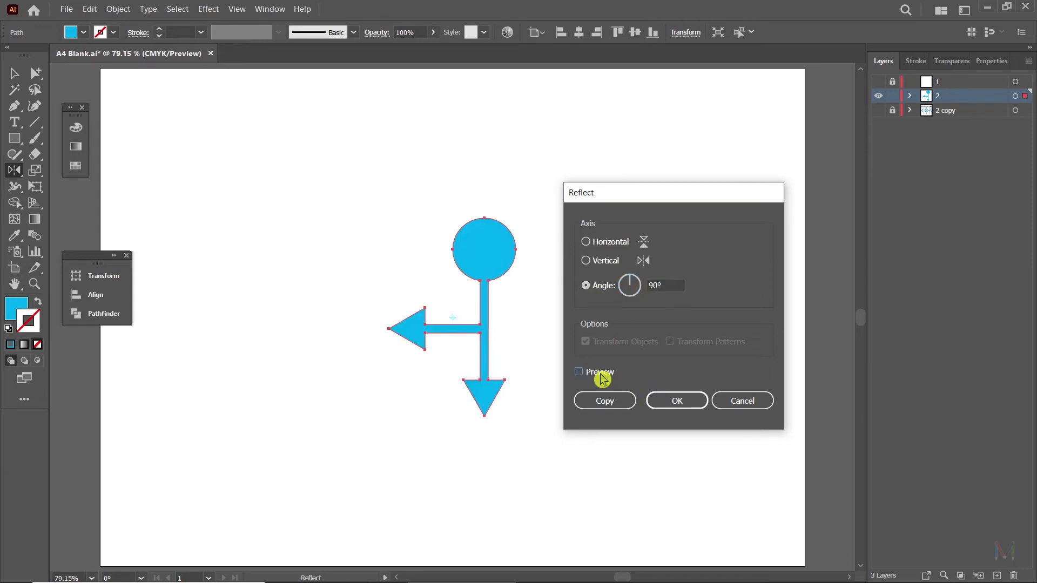
pyautogui.click(601, 373)
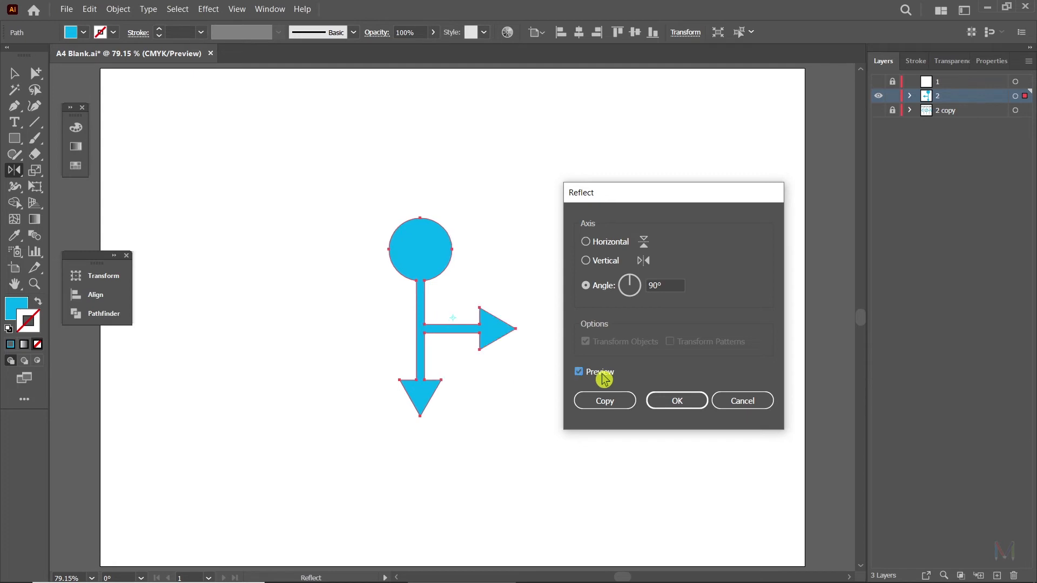
pyautogui.click(601, 375)
pyautogui.click(601, 374)
pyautogui.click(603, 374)
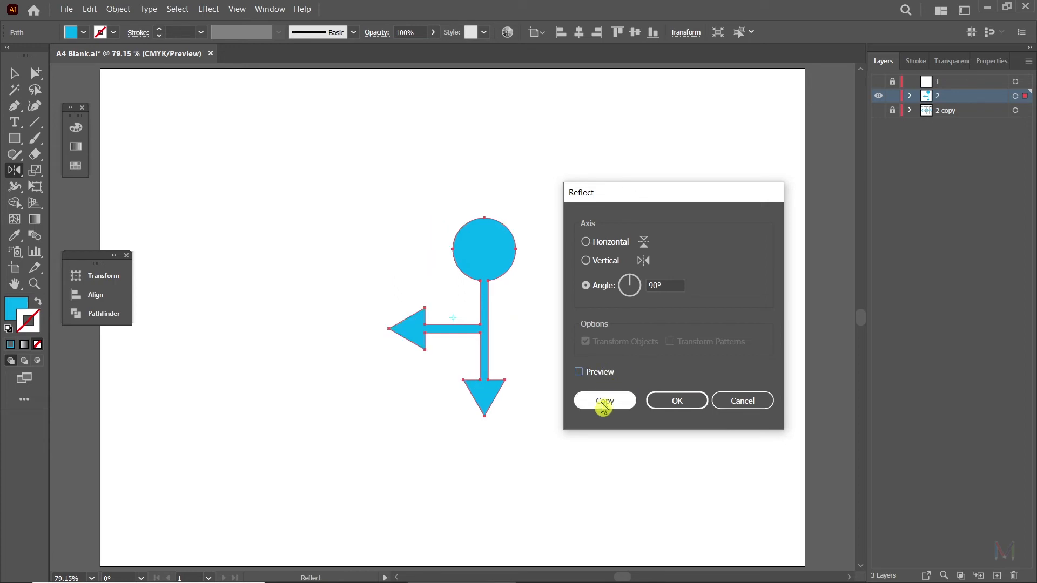
pyautogui.click(604, 374)
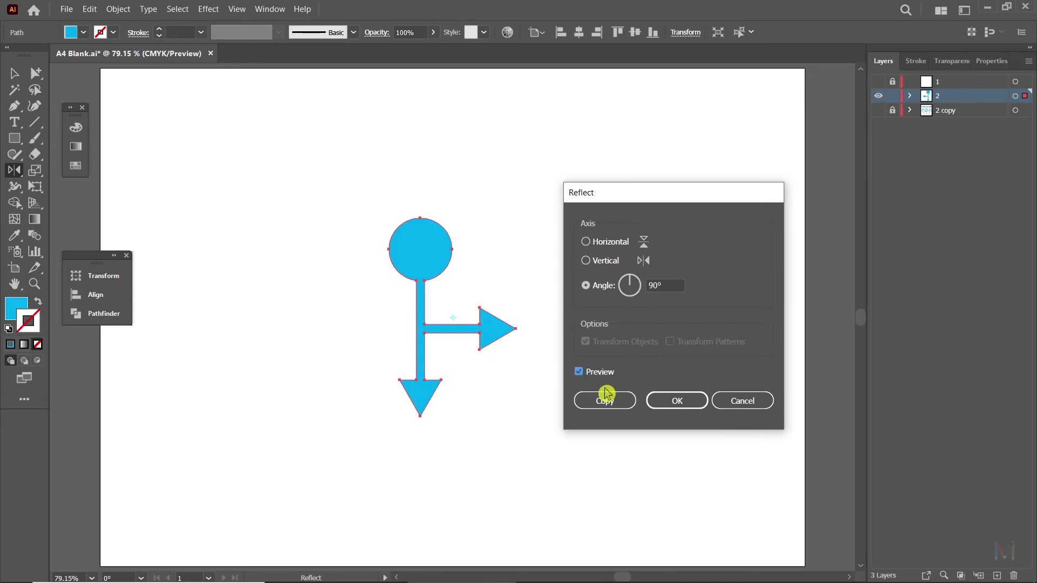
pyautogui.click(604, 374)
pyautogui.click(605, 375)
pyautogui.click(605, 376)
pyautogui.click(605, 376)
# - Set the reflection axis to Horizontal and toggle the preview to compare the flipped shape with the original
pyautogui.click(590, 244)
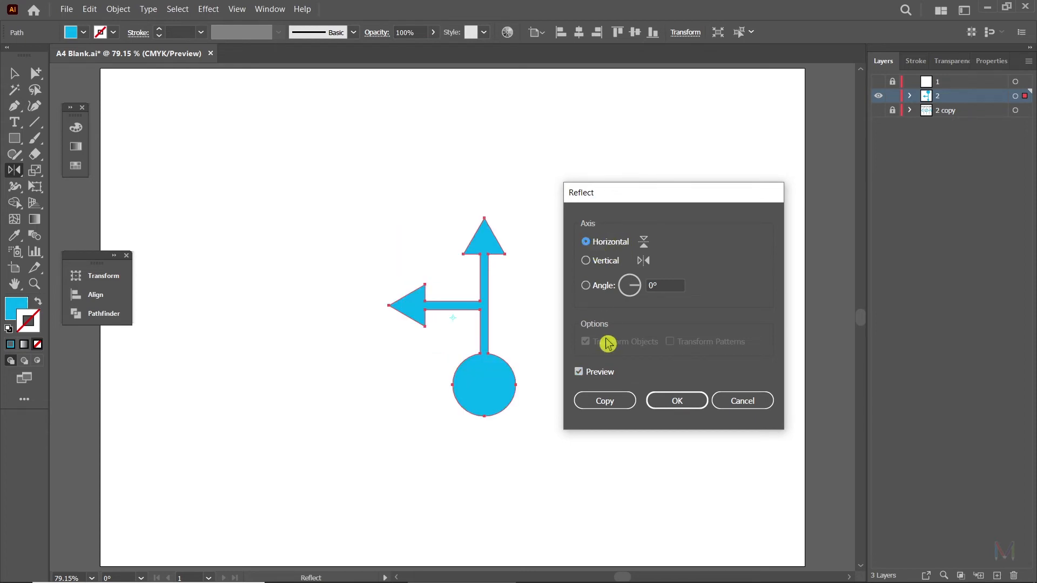
pyautogui.click(580, 373)
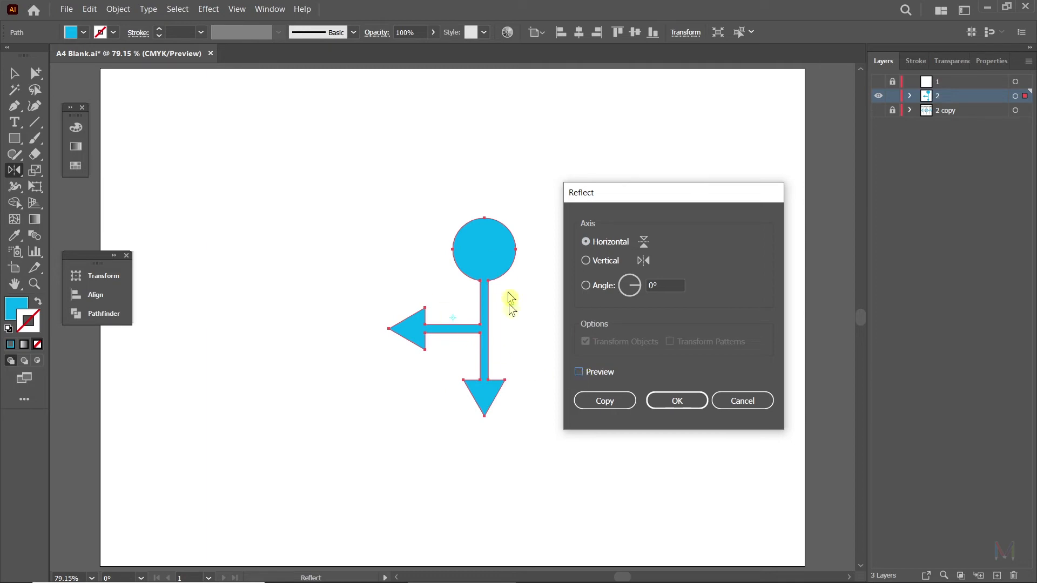
pyautogui.click(588, 378)
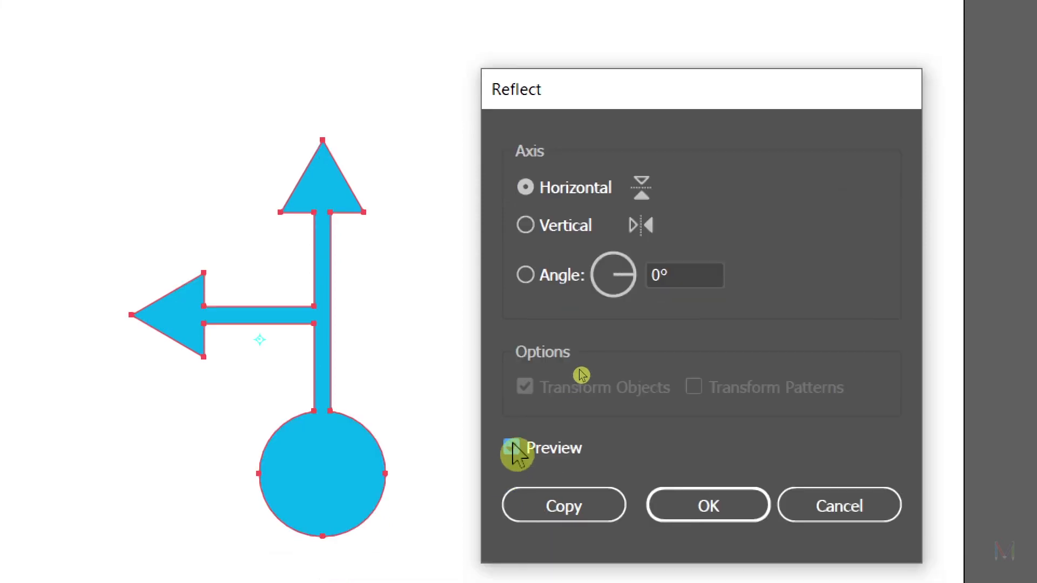
pyautogui.click(512, 451)
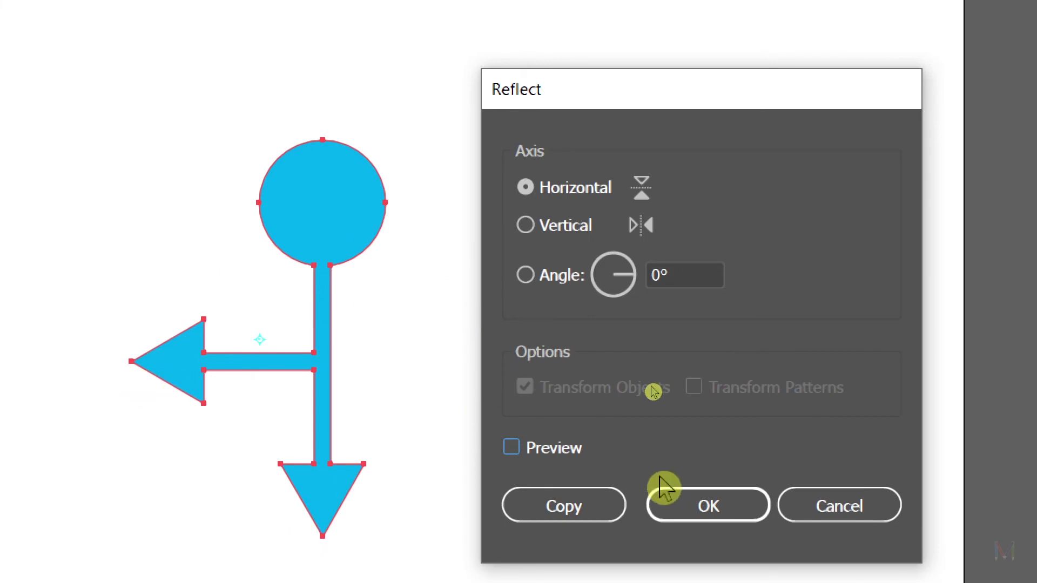
pyautogui.click(512, 448)
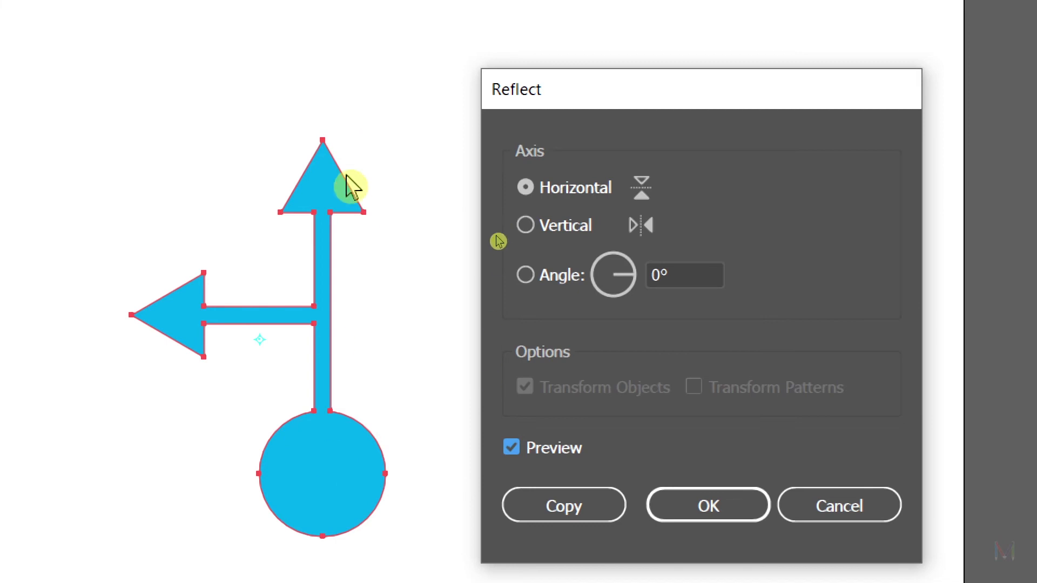
pyautogui.click(515, 453)
pyautogui.click(520, 456)
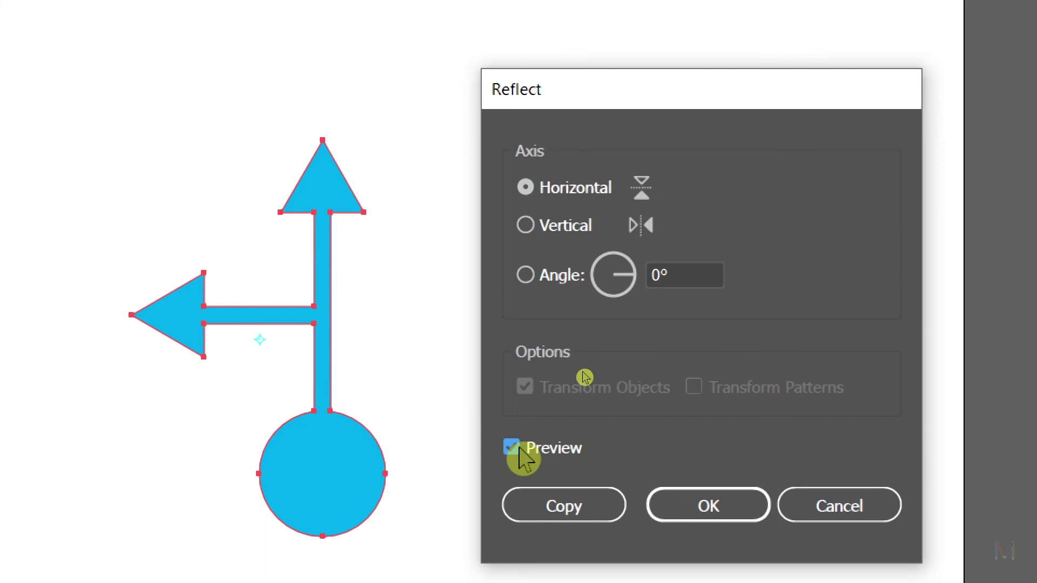
# - Set the reflection axis to Vertical, compare the shape with and without the preview, and cancel the reflection
pyautogui.click(526, 227)
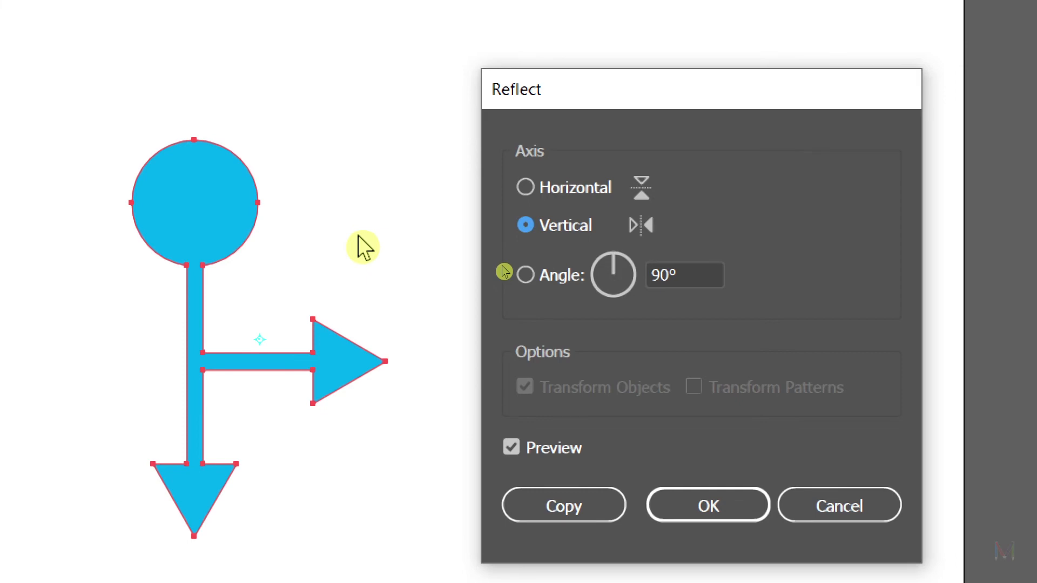
pyautogui.click(518, 456)
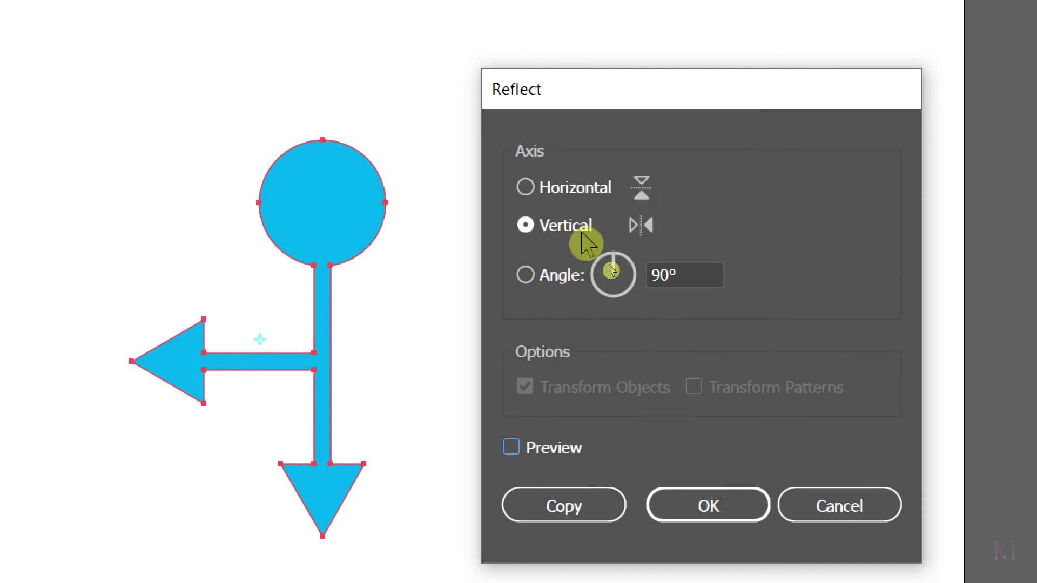
pyautogui.click(512, 452)
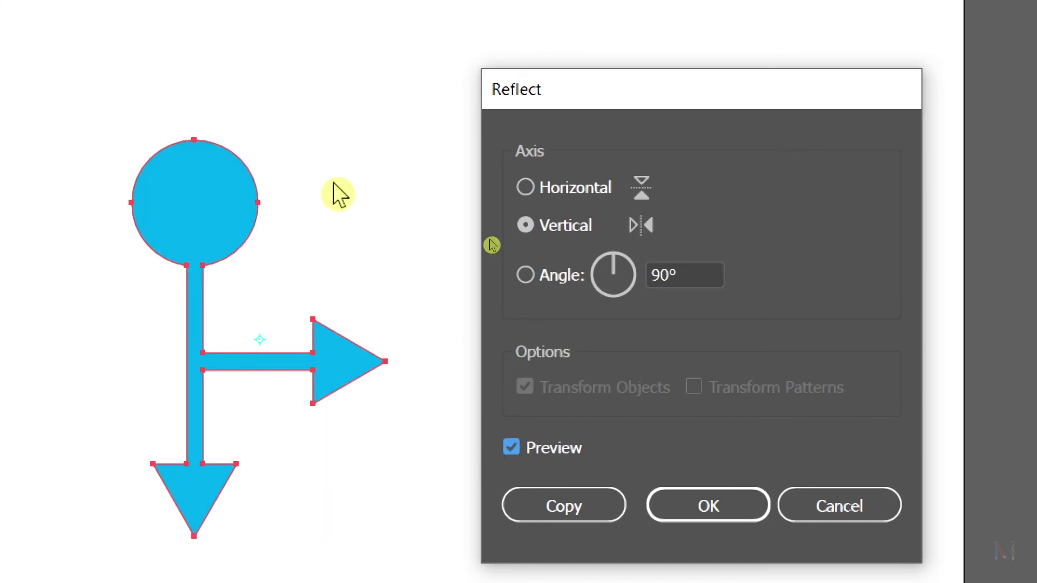
pyautogui.click(513, 450)
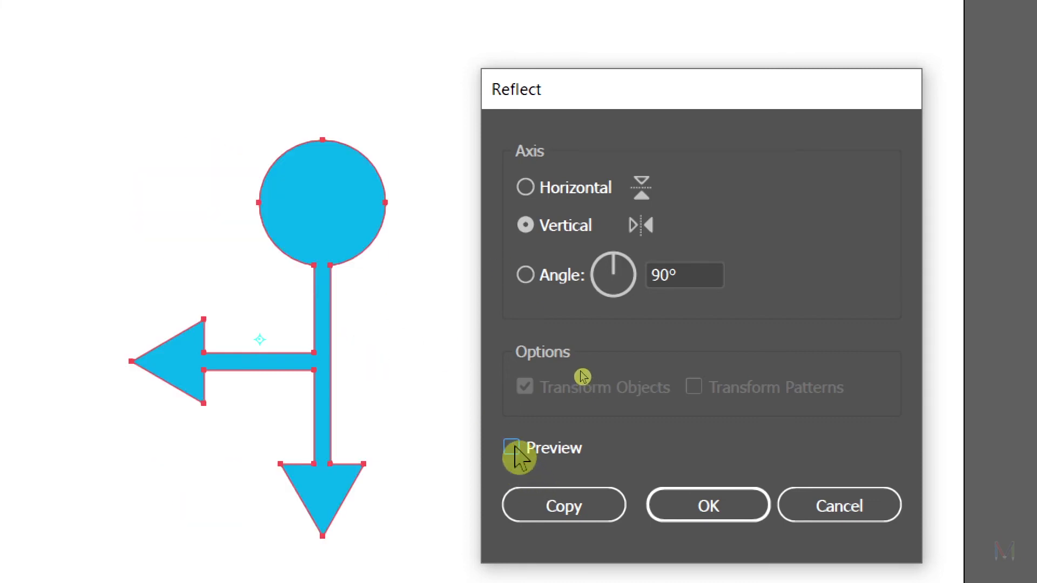
pyautogui.click(513, 449)
pyautogui.click(513, 450)
pyautogui.click(513, 449)
pyautogui.click(513, 450)
pyautogui.click(515, 448)
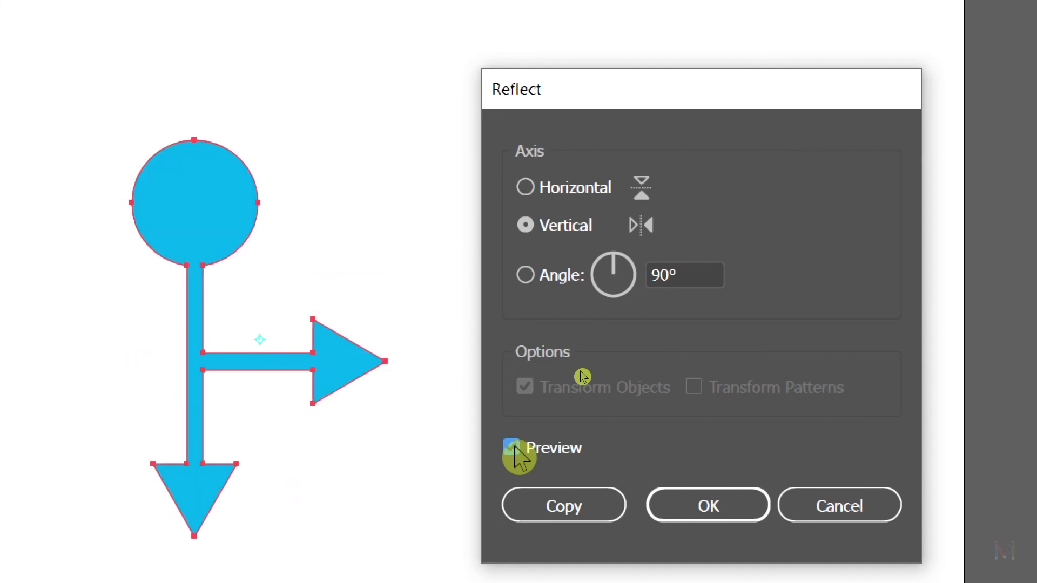
pyautogui.click(837, 507)
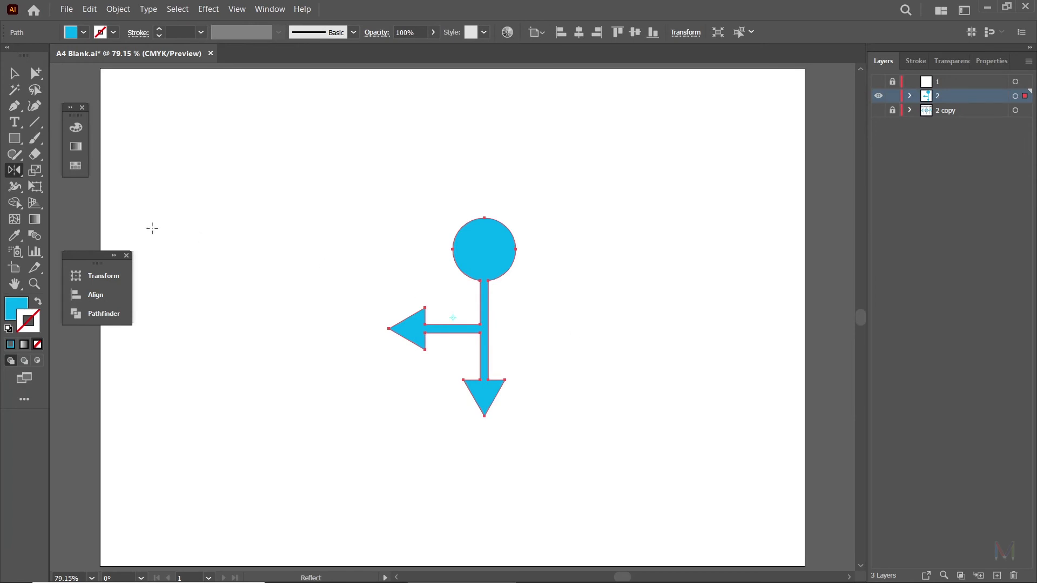
pyautogui.doubleClick(14, 172)
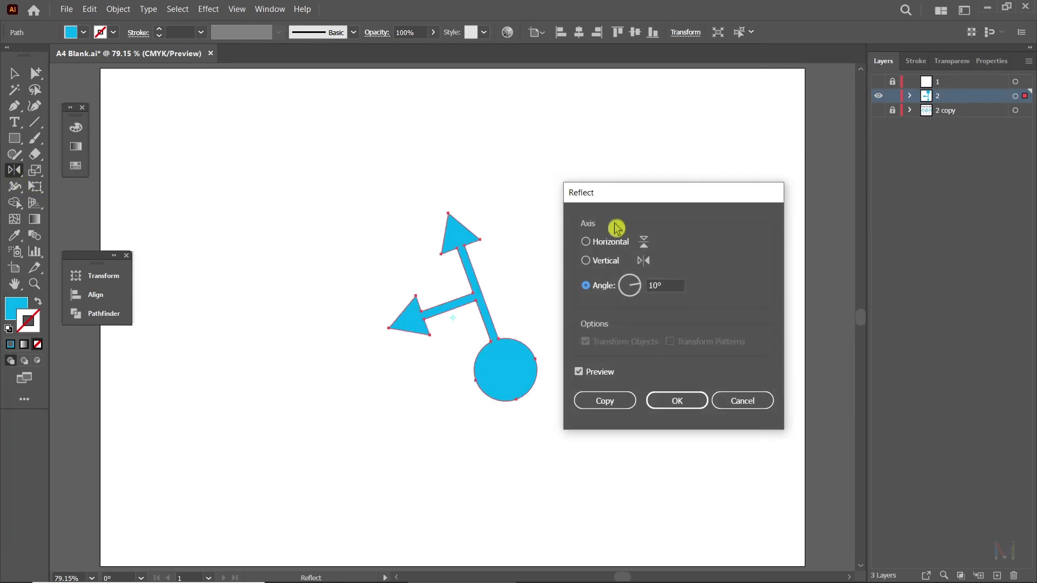
pyautogui.moveTo(640, 198); pyautogui.dragTo(644, 146)
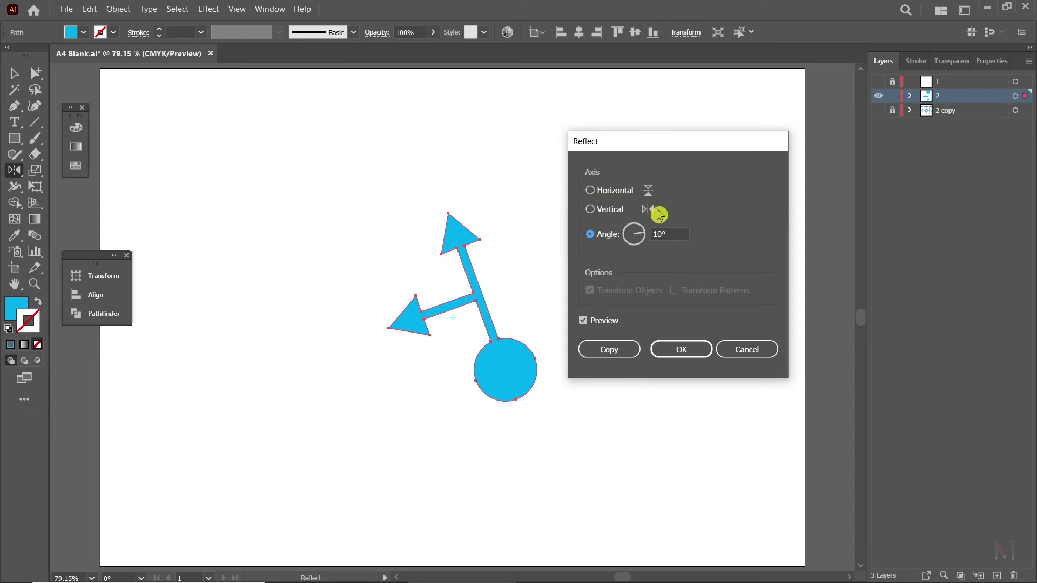
pyautogui.click(747, 349)
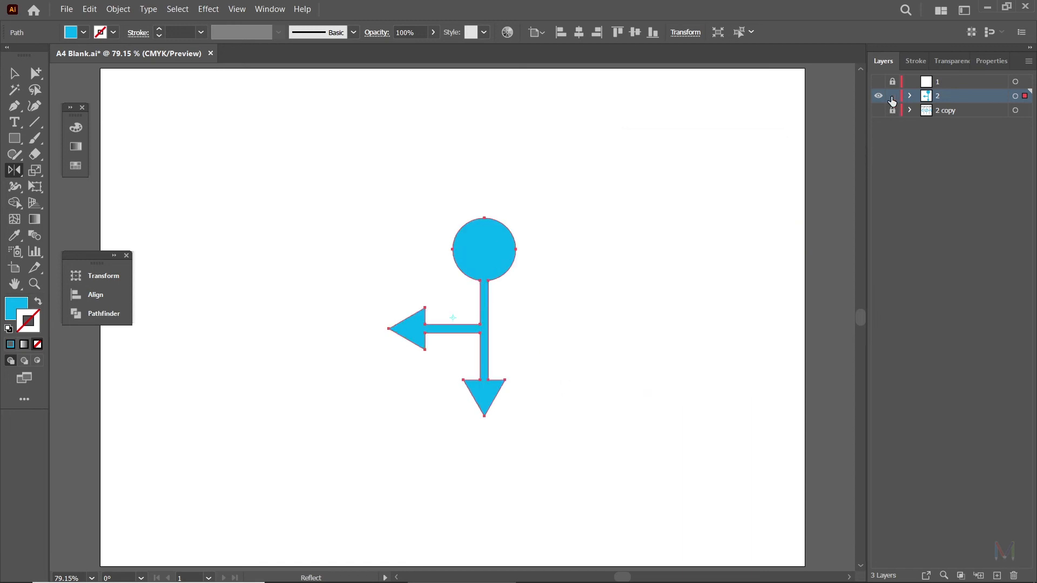
# - Lock and hide layer 2, and show, unlock and activate the layer "2 copy"
pyautogui.click(892, 97)
pyautogui.click(879, 95)
pyautogui.click(879, 110)
pyautogui.click(893, 111)
pyautogui.click(938, 115)
# - Hide all the panels, fit the artboard in the window, and compare the original shape with its reflected versions
pyautogui.click(10, 74)
pyautogui.press('Tab')
pyautogui.press('space')
pyautogui.moveTo(550, 263); pyautogui.dragTo(613, 278)
pyautogui.hotkey('ctrl', '0')
pyautogui.click(178, 180)
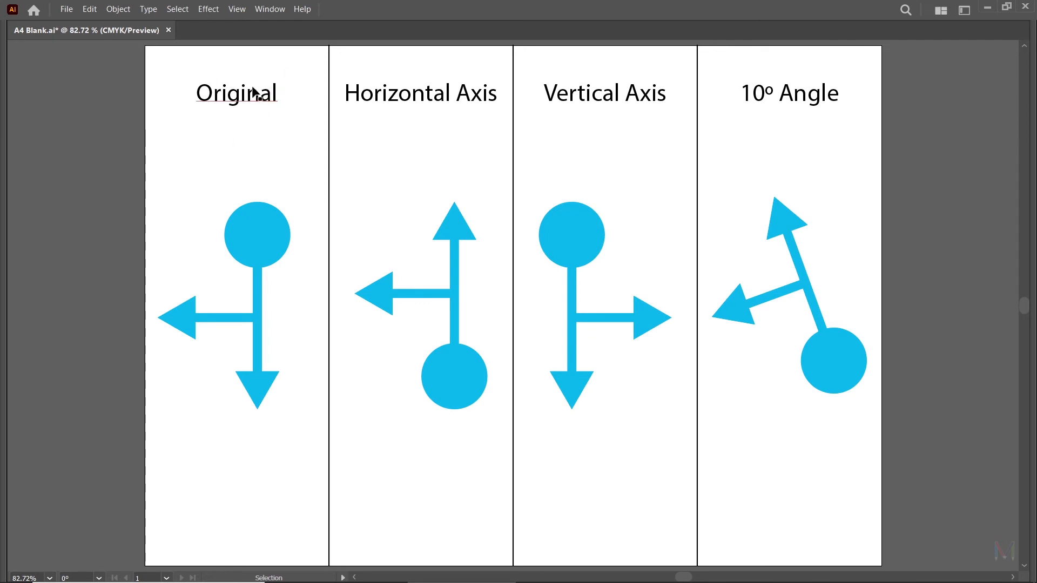
pyautogui.click(266, 256)
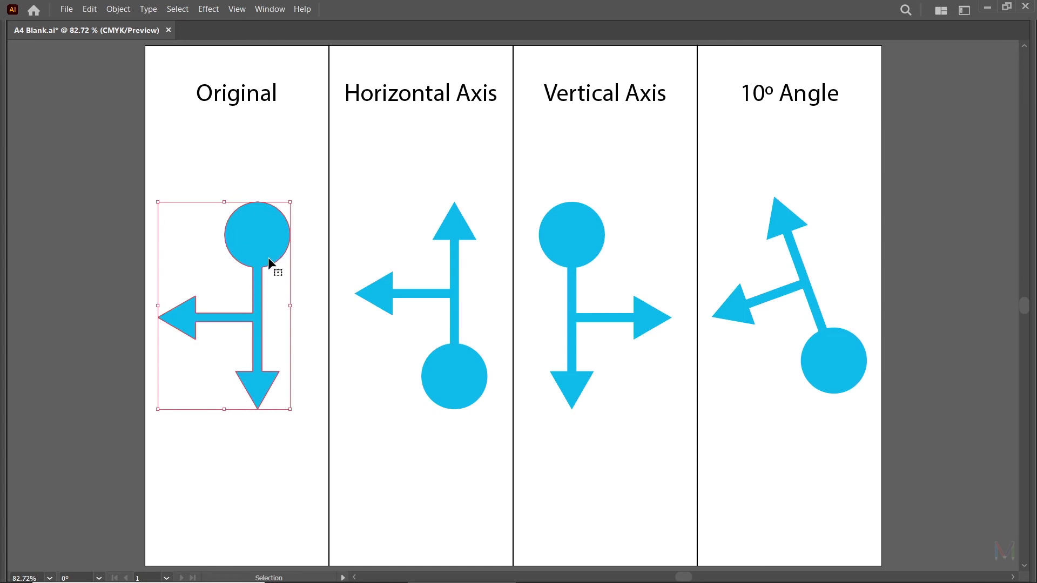
pyautogui.click(391, 115)
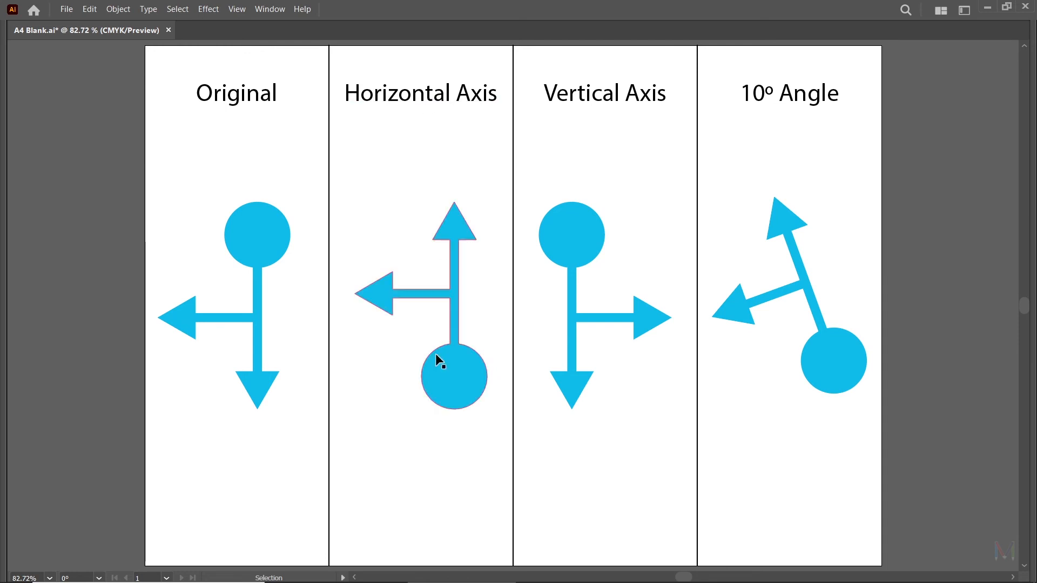
# - Select the original shape and its horizontal-axis, vertical-axis and 10º-angle reflections in turn to compare their orientation
pyautogui.click(449, 377)
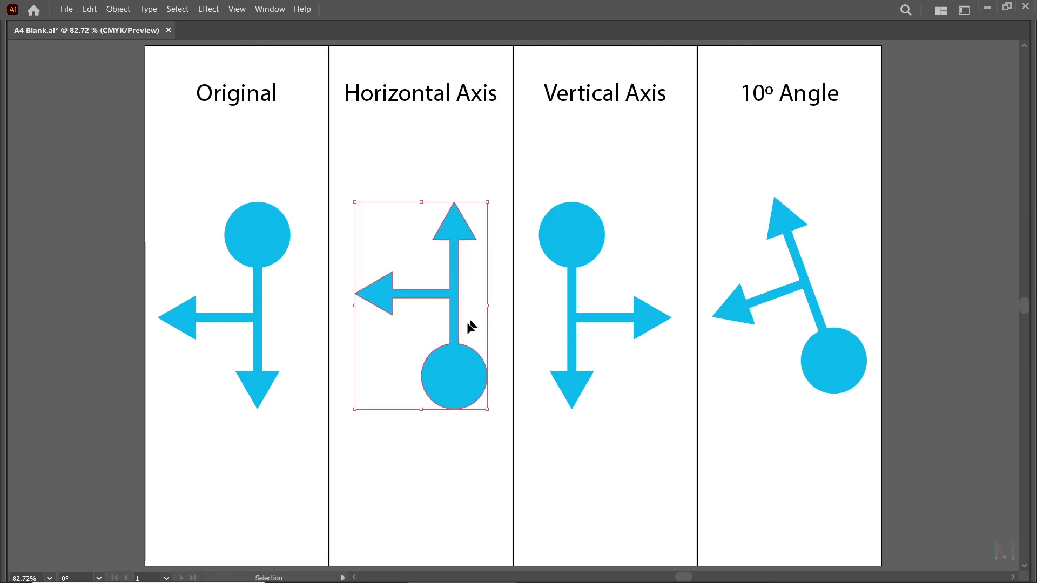
pyautogui.click(266, 242)
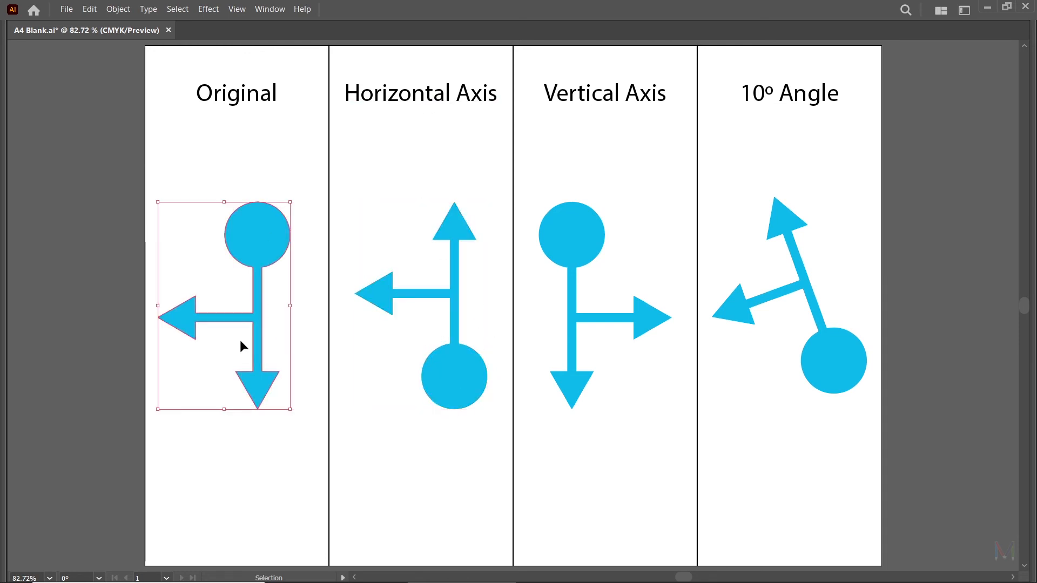
pyautogui.click(457, 361)
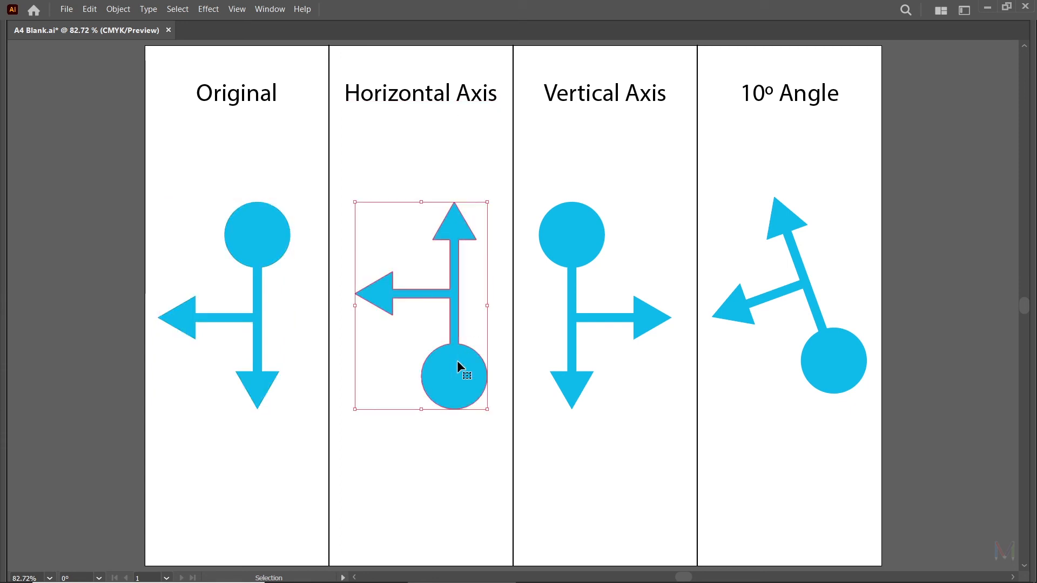
pyautogui.click(607, 98)
pyautogui.click(581, 248)
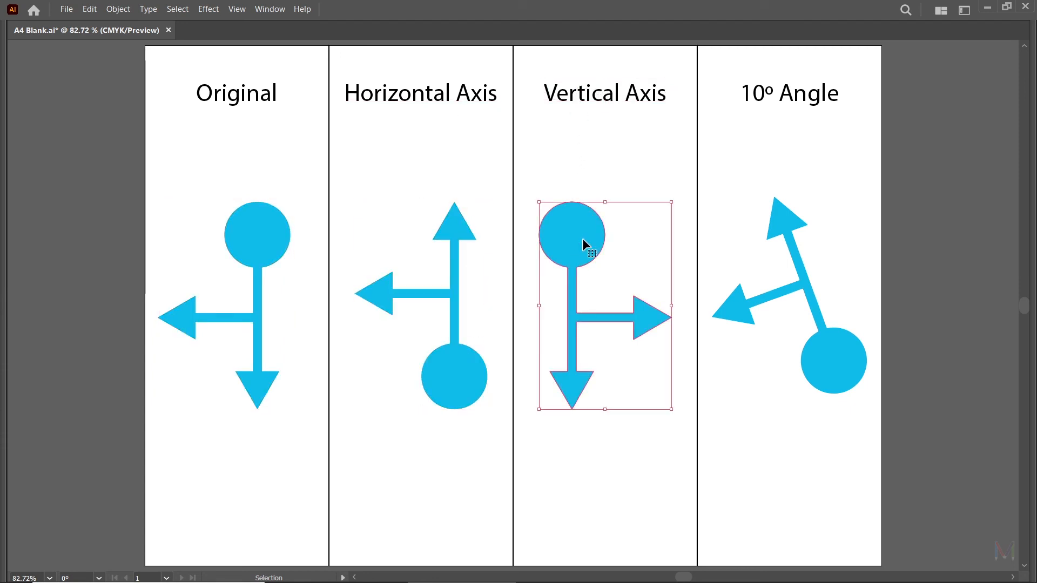
pyautogui.click(810, 94)
pyautogui.click(836, 349)
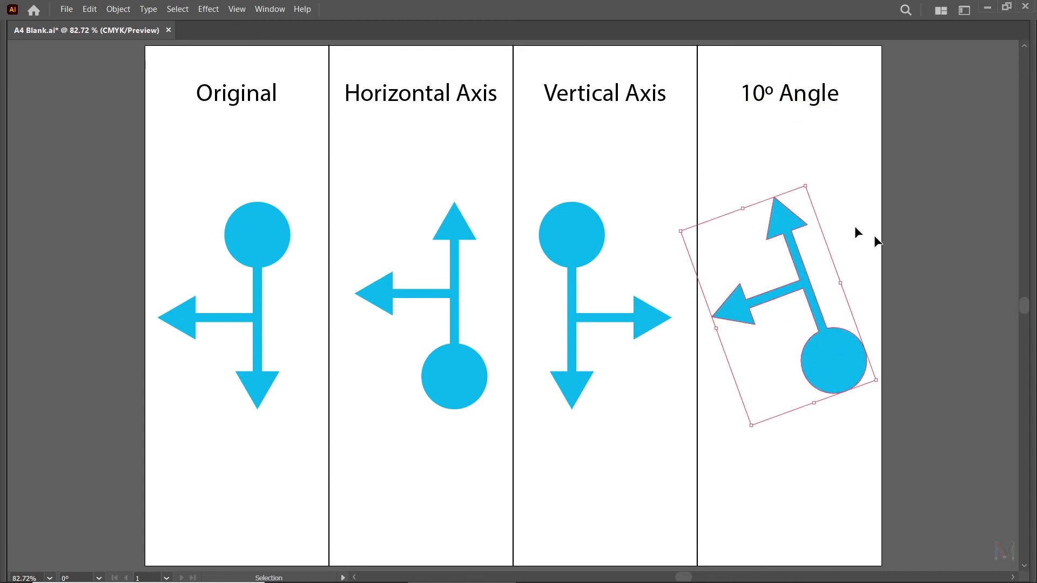
pyautogui.click(887, 244)
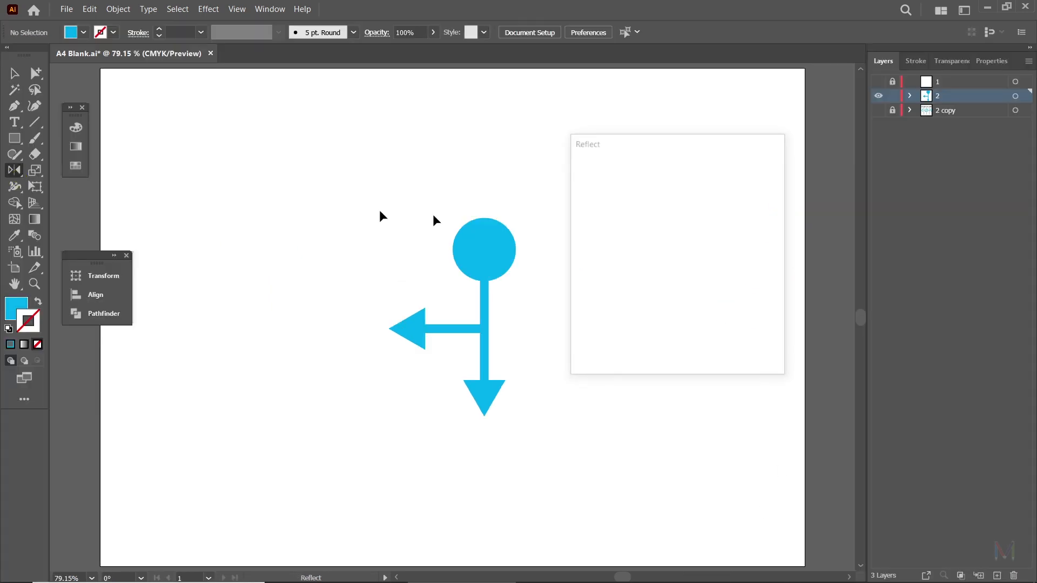
# - Select the whole shape on layer 2 and create a copy of it reflected about the horizontal axis
pyautogui.click(590, 234)
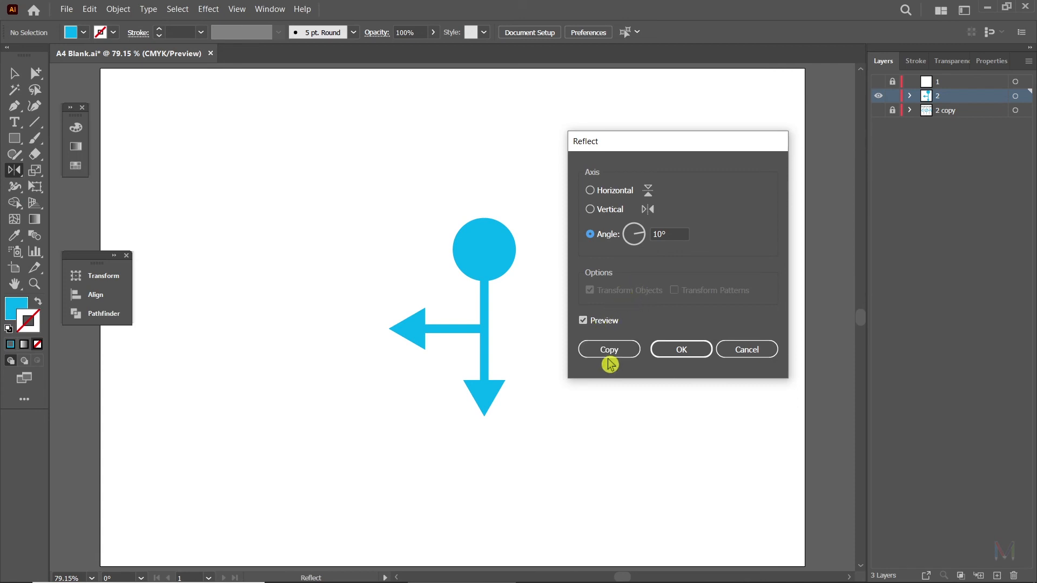
pyautogui.click(735, 351)
pyautogui.click(15, 73)
pyautogui.moveTo(311, 183); pyautogui.dragTo(625, 468)
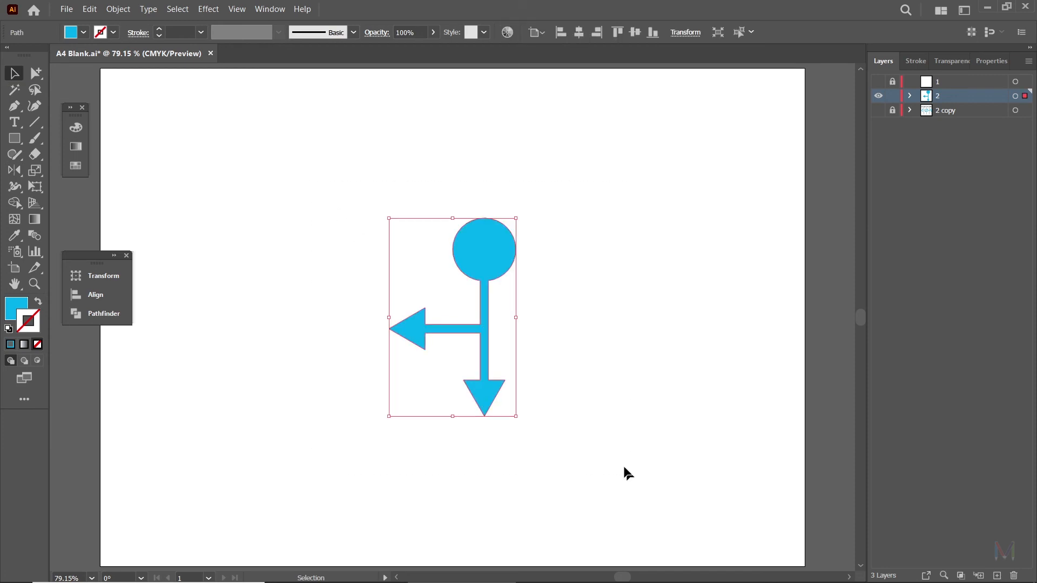
pyautogui.doubleClick(14, 173)
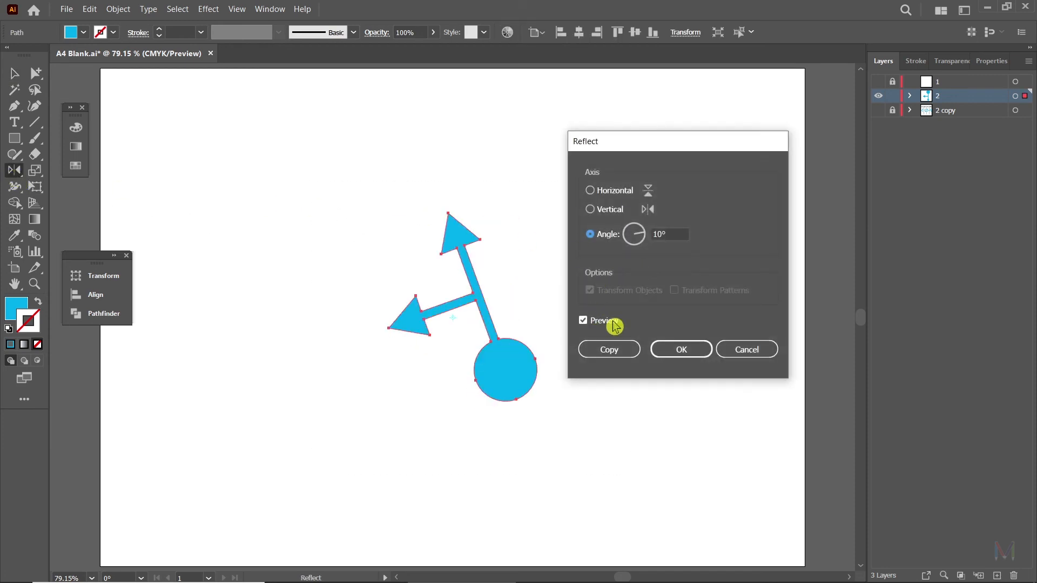
pyautogui.click(611, 199)
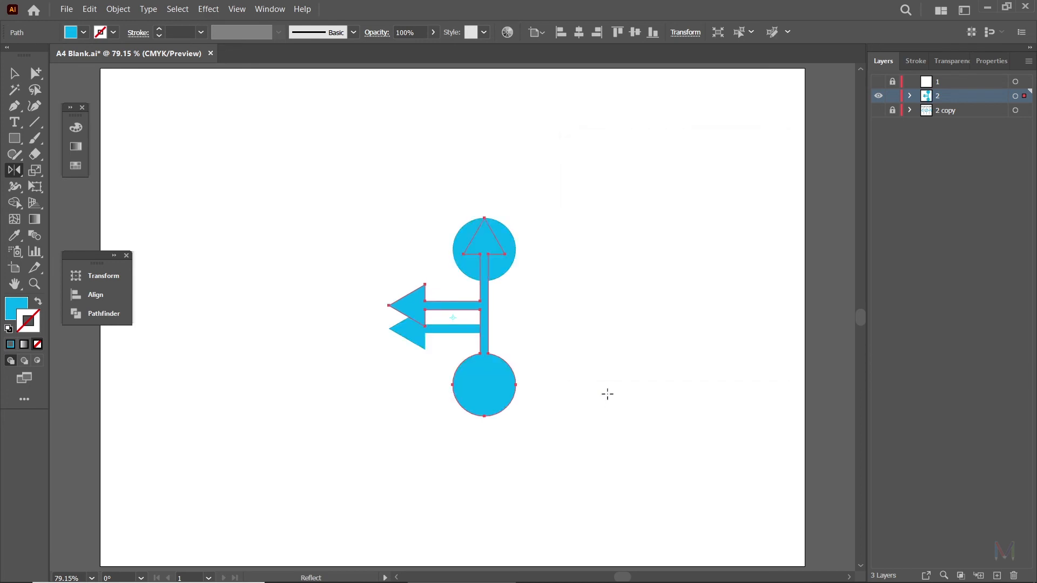
# - Repeat the reflected-copy transformation twice on the selected copy and deselect the result
pyautogui.hotkey('ctrl', '=')
pyautogui.hotkey('ctrl', '=')
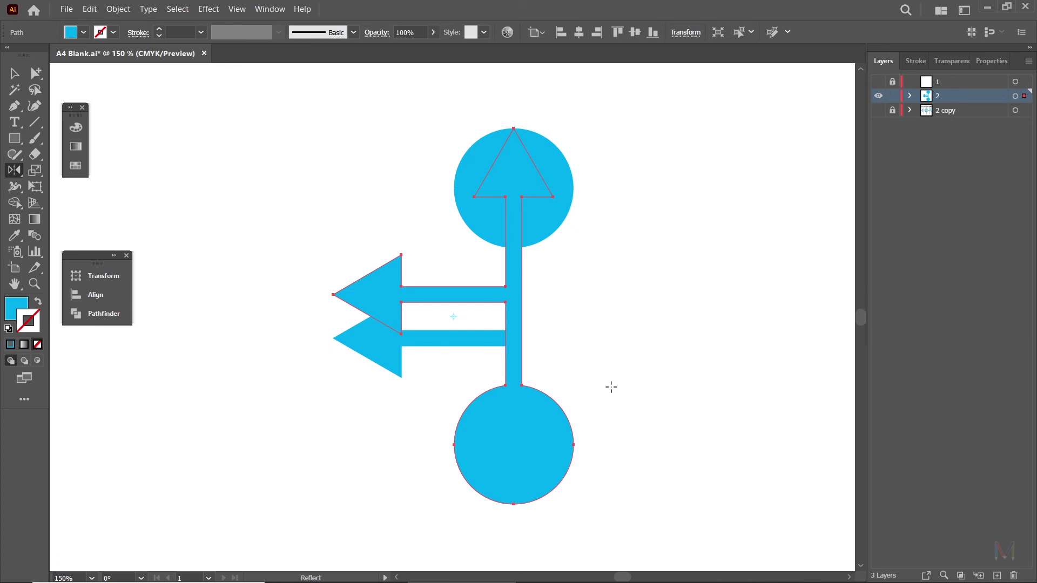
pyautogui.press('ctrl')
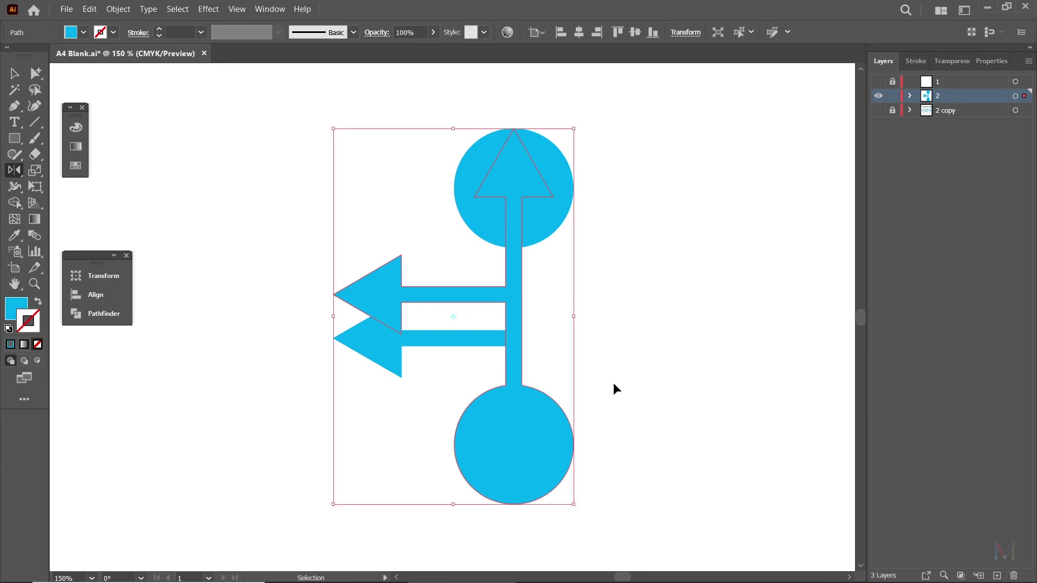
pyautogui.hotkey('ctrl', 'd')
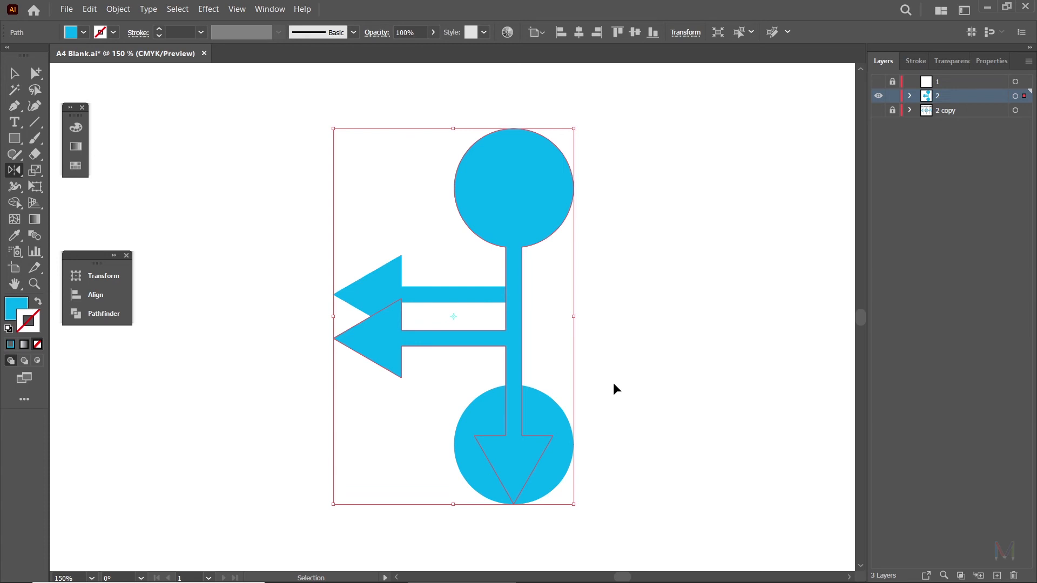
pyautogui.hotkey('ctrl', 'd')
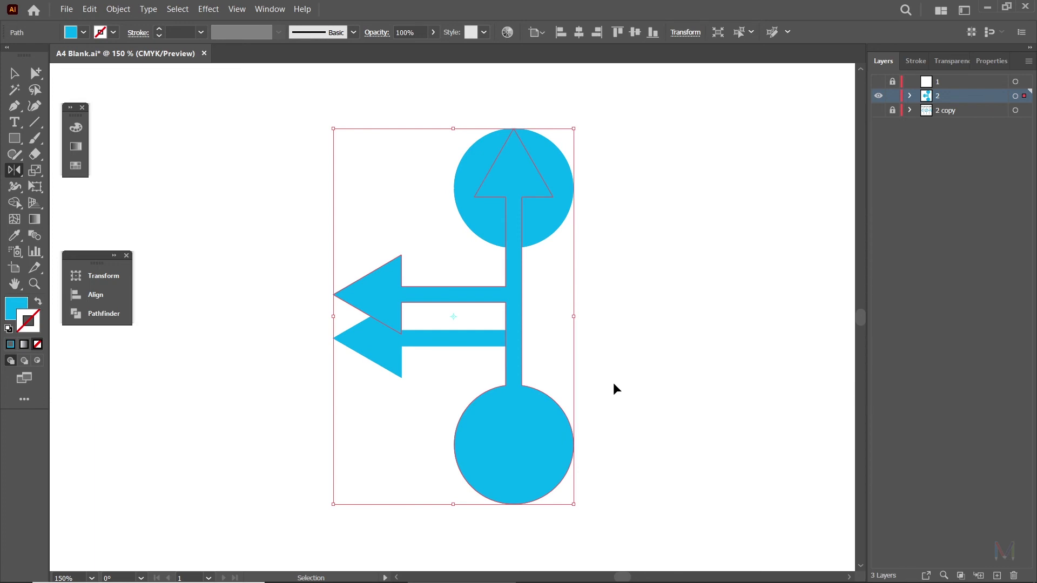
pyautogui.press('o')
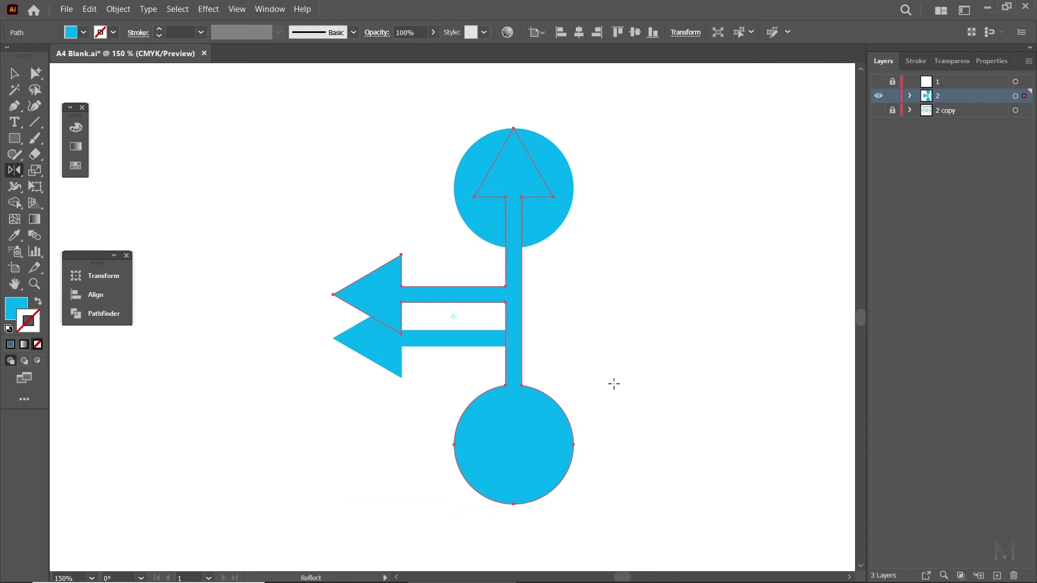
pyautogui.click(14, 73)
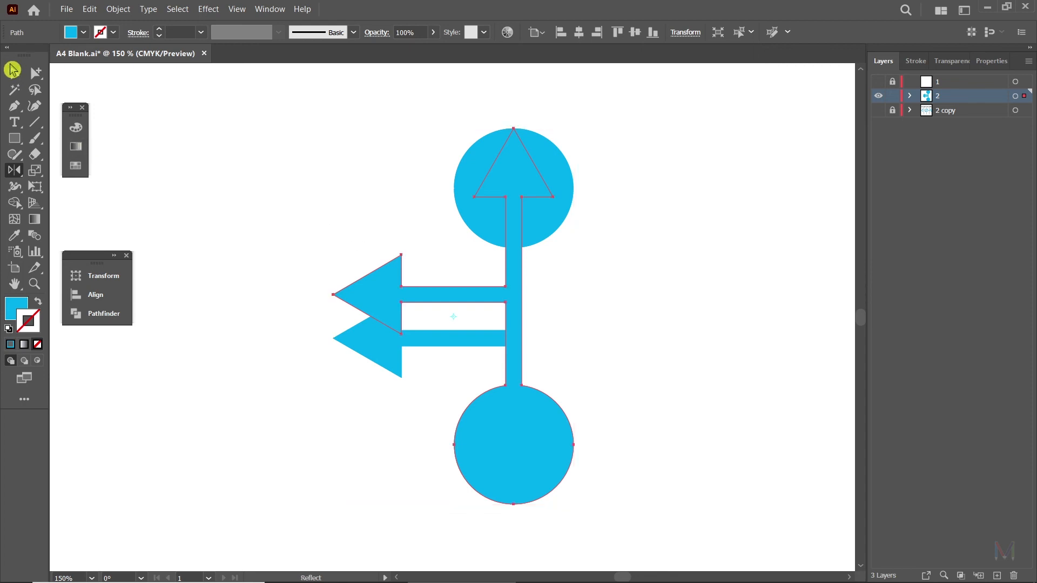
pyautogui.click(693, 264)
# - Drag the stacked copies apart to expose the individual shapes, and undo the moves
pyautogui.hotkey('ctrl', '-')
pyautogui.hotkey('ctrl', '-')
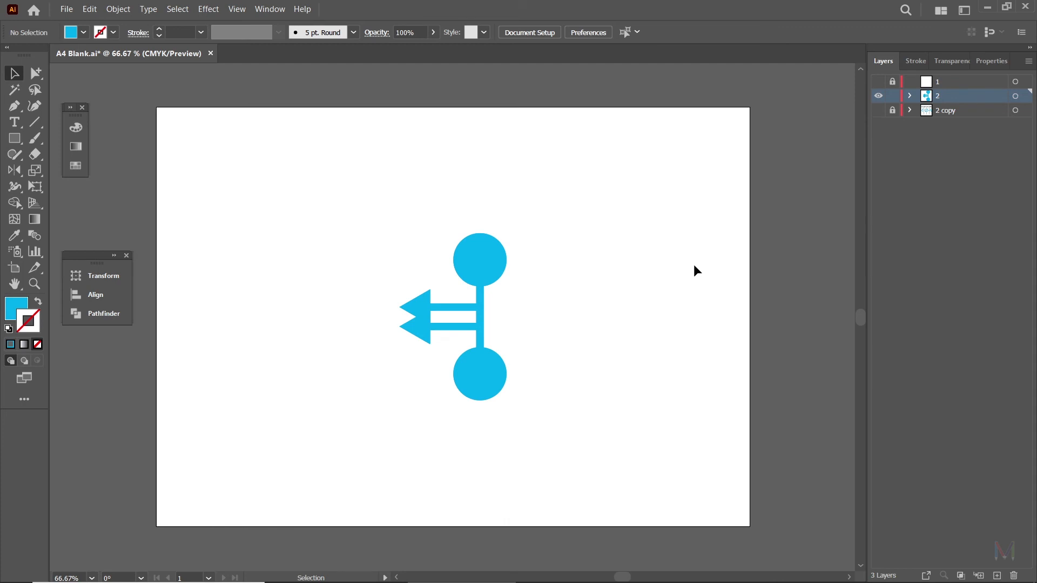
pyautogui.hotkey('ctrl', '0')
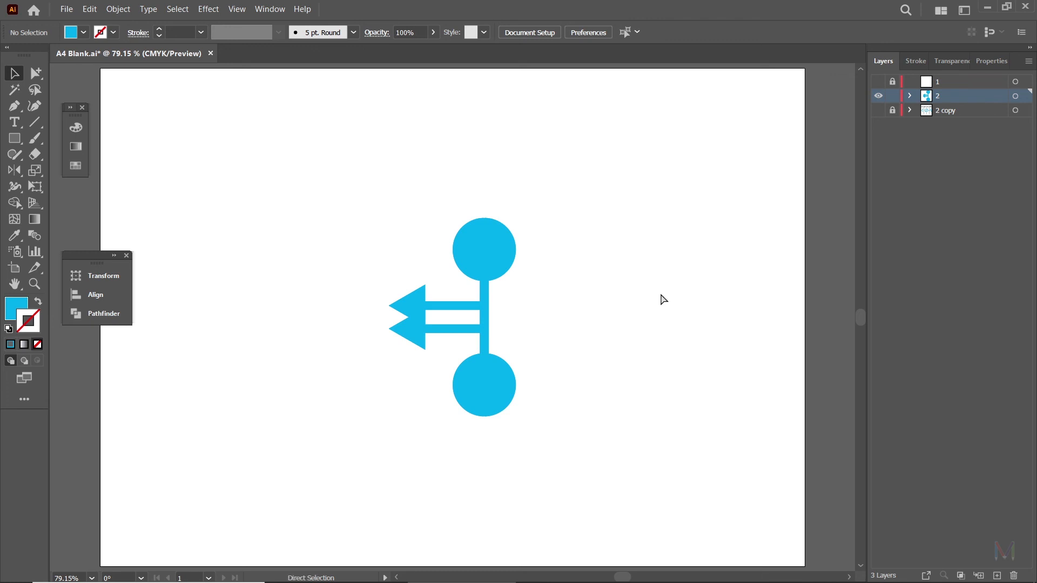
pyautogui.hotkey('ctrl', '1')
pyautogui.hotkey('ctrl', '+')
pyautogui.press('space')
pyautogui.moveTo(681, 296); pyautogui.dragTo(621, 297)
pyautogui.moveTo(491, 244); pyautogui.dragTo(692, 193)
pyautogui.hotkey('ctrl', '1')
pyautogui.press('space')
pyautogui.moveTo(513, 290); pyautogui.dragTo(712, 210)
pyautogui.moveTo(612, 187); pyautogui.dragTo(392, 330)
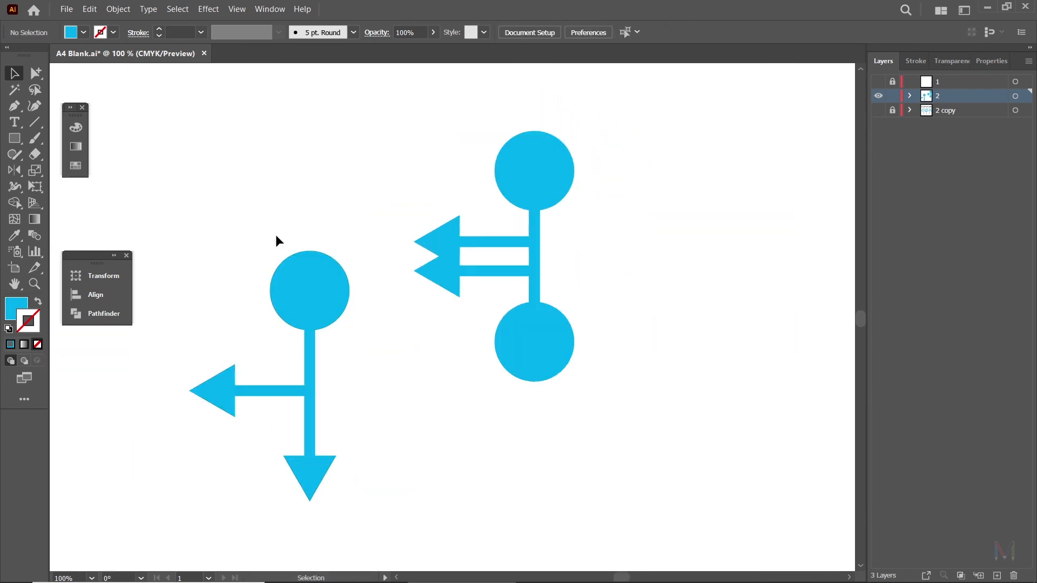
pyautogui.moveTo(275, 238); pyautogui.dragTo(352, 324)
pyautogui.hotkey('ctrl', 'z')
# - Delete the reflected copies lying over the shape, leaving only the original with its circle above the down arrow
pyautogui.click(433, 284)
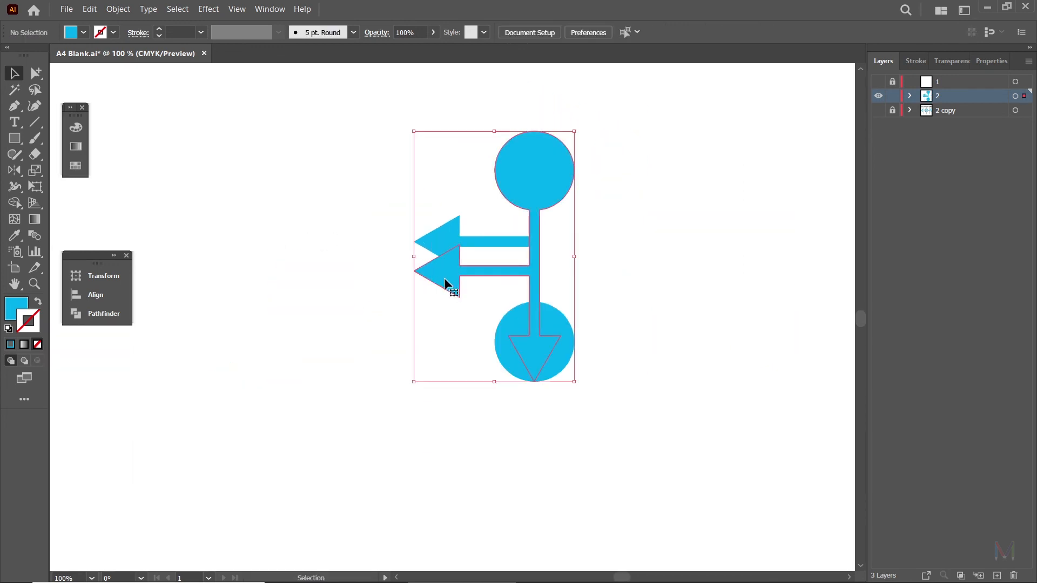
pyautogui.hotkey('ctrl', '0')
pyautogui.click(588, 307)
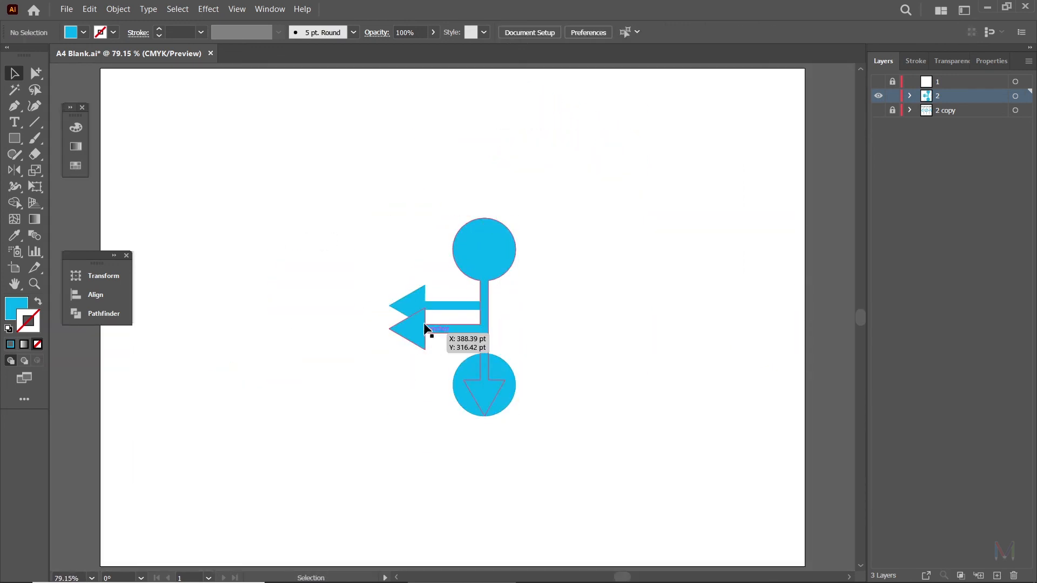
pyautogui.click(497, 363)
pyautogui.press('Delete')
# - Select the remaining shape and duplicate it with Reflect, using the Horizontal axis
pyautogui.click(486, 350)
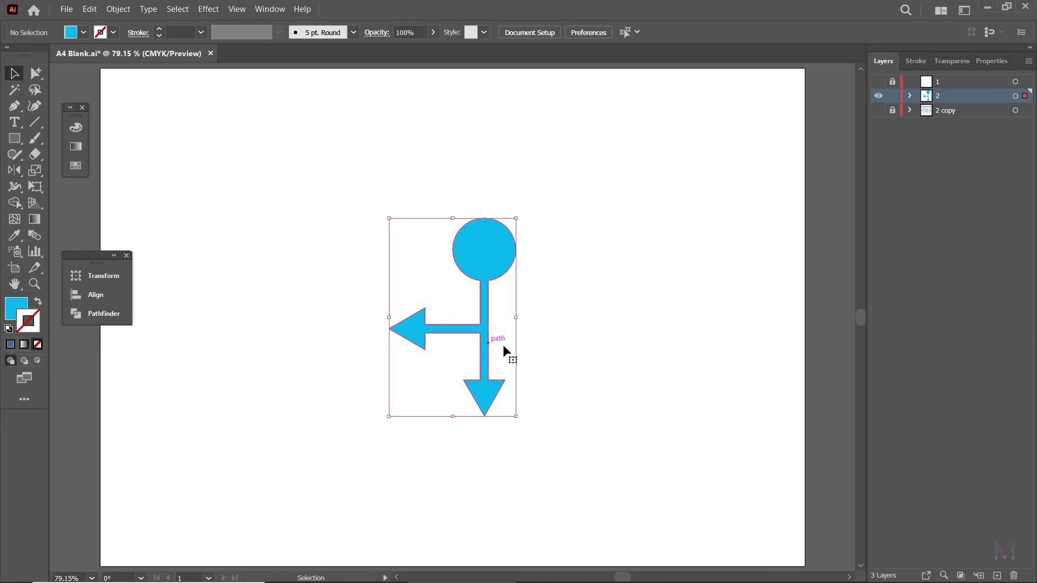
pyautogui.click(14, 196)
pyautogui.doubleClick(14, 171)
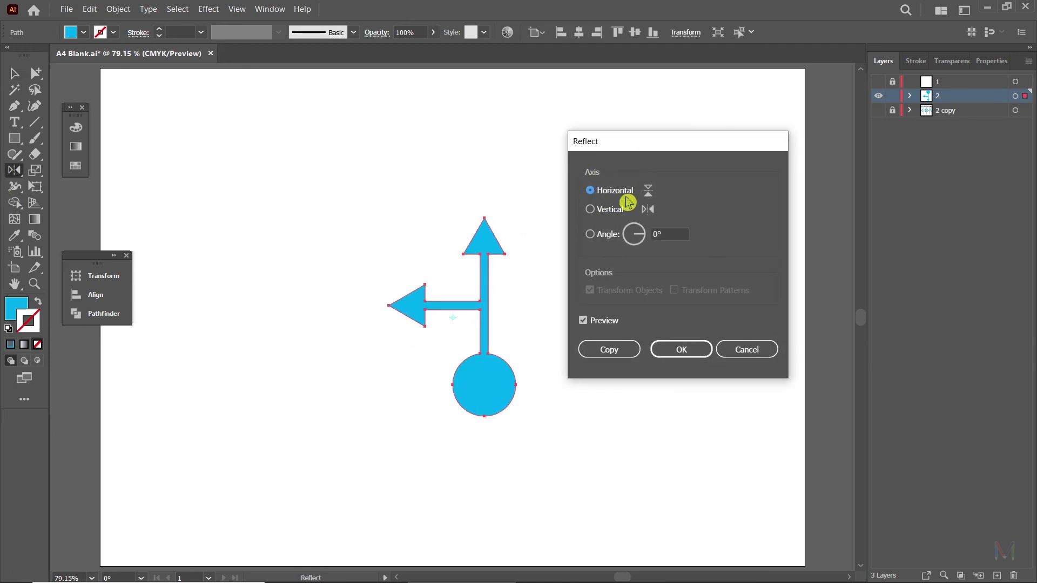
pyautogui.click(606, 351)
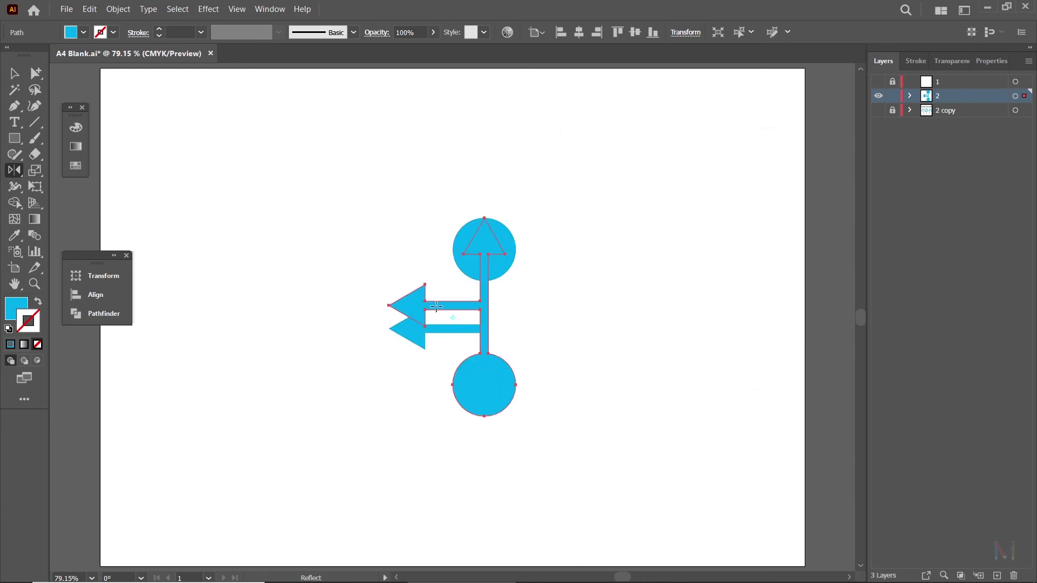
# - Apply Transform Again two times to stack two more alternately flipped copies on the shape
pyautogui.hotkey('ctrl', '=')
pyautogui.hotkey('ctrl', '=')
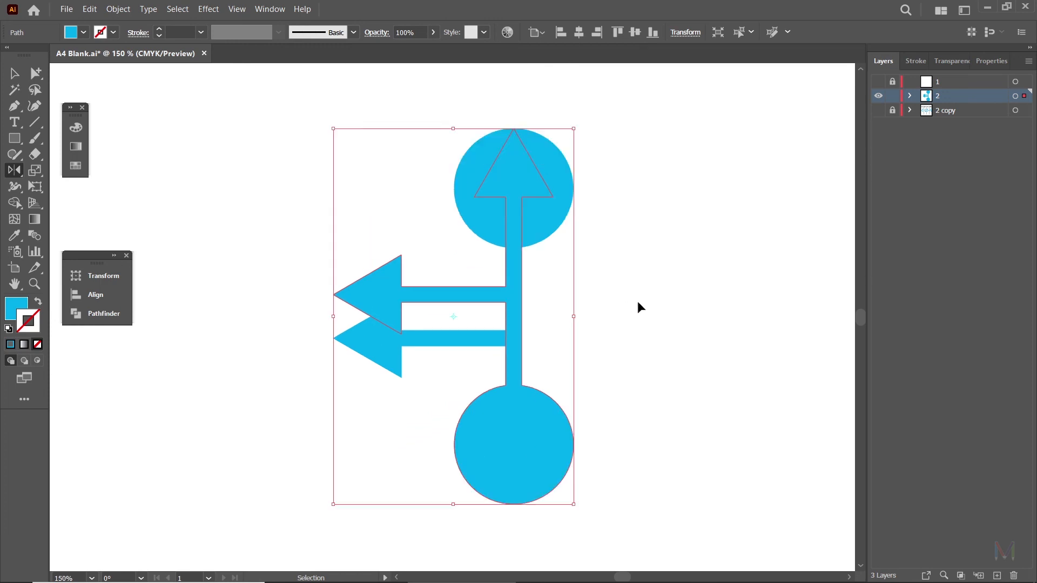
pyautogui.hotkey('ctrl', 'd')
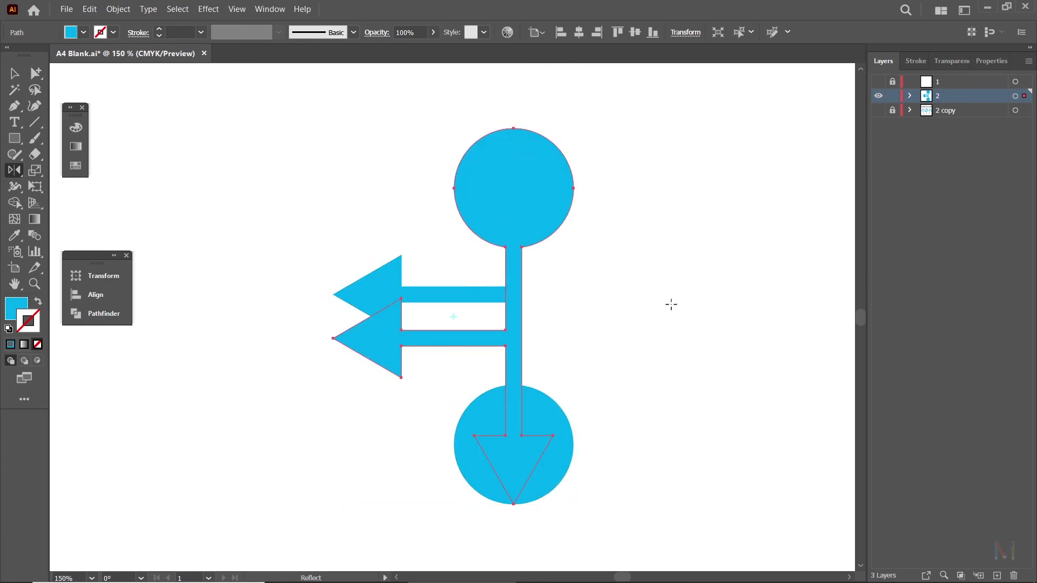
pyautogui.press('ctrl')
pyautogui.hotkey('ctrl', 'd')
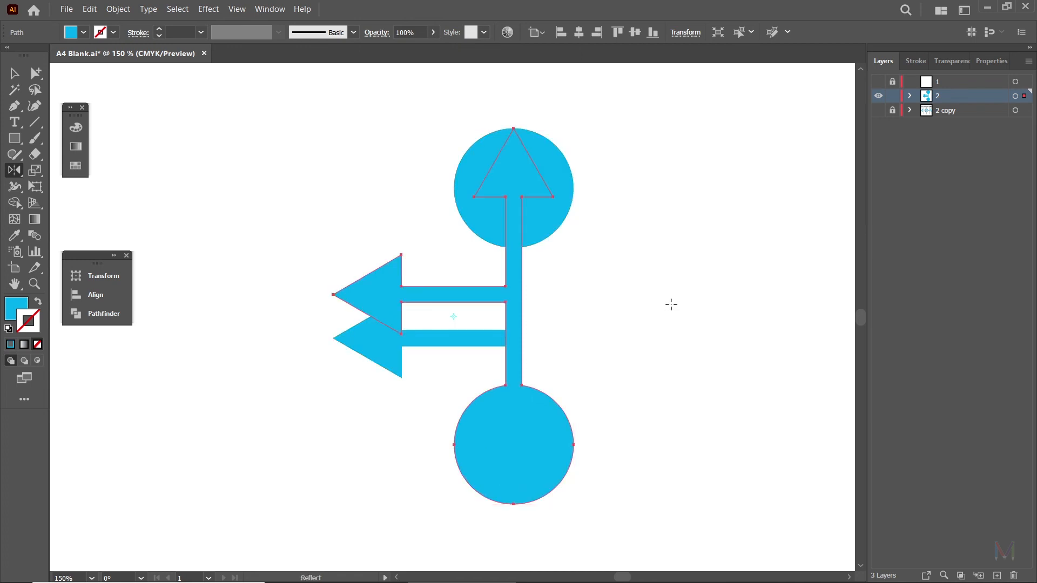
# - Drag two stacked copies out of the pile to opposite sides, and move a third copy but undo that move
pyautogui.hotkey('ctrl', '0')
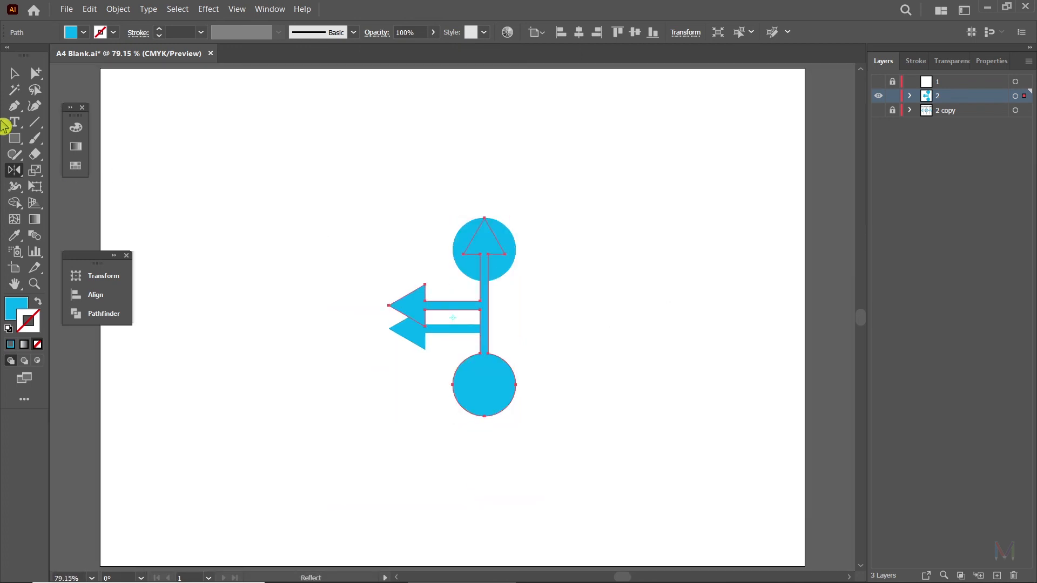
pyautogui.click(15, 78)
pyautogui.click(417, 171)
pyautogui.moveTo(489, 242); pyautogui.dragTo(659, 150)
pyautogui.moveTo(482, 264); pyautogui.dragTo(296, 340)
pyautogui.moveTo(417, 337); pyautogui.dragTo(374, 206)
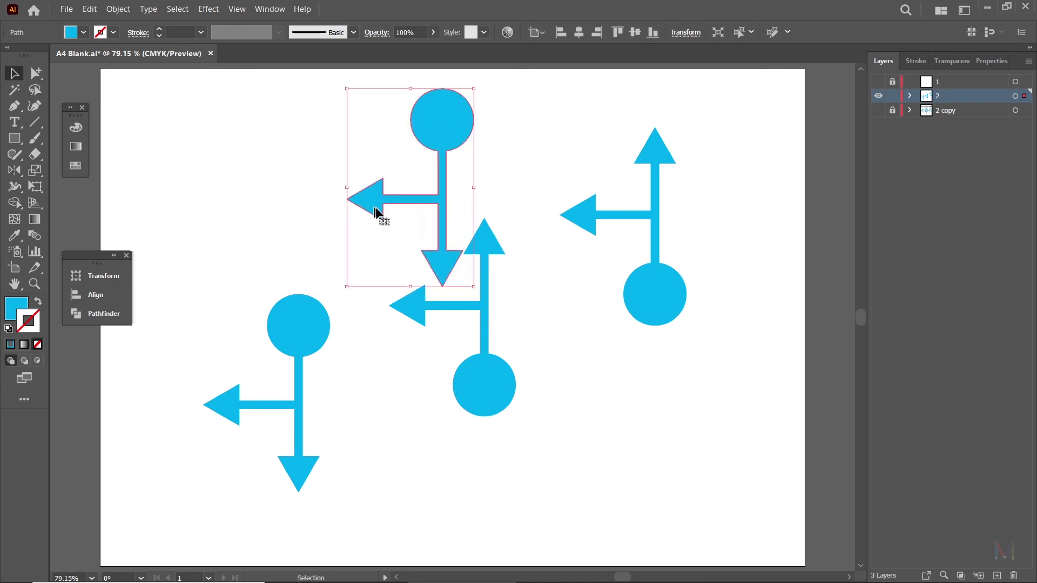
pyautogui.hotkey('ctrl', 'z')
# - Select and delete all the copies of the shape on layer 2
pyautogui.click(578, 421)
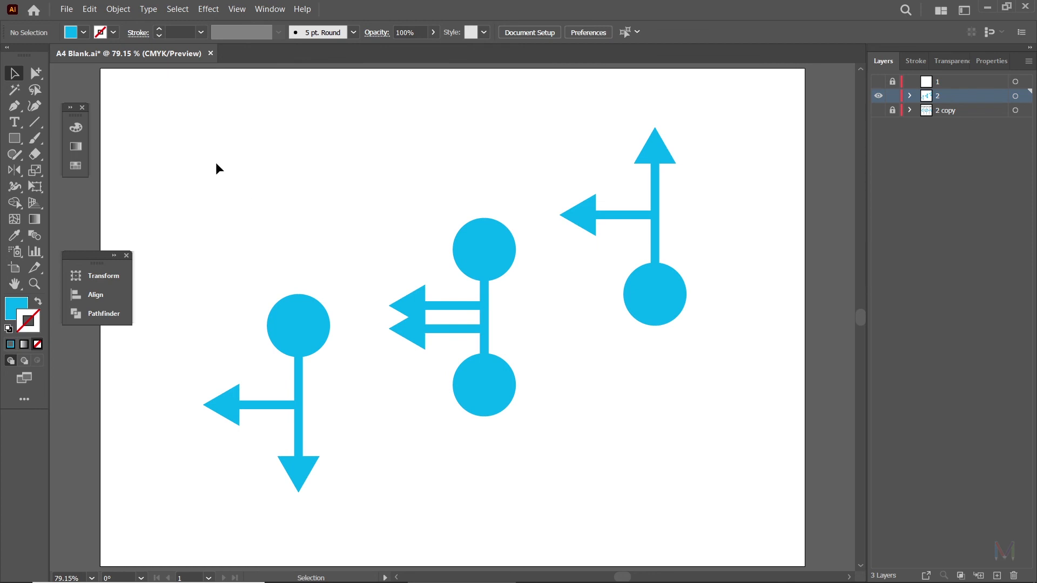
pyautogui.moveTo(215, 139); pyautogui.dragTo(672, 453)
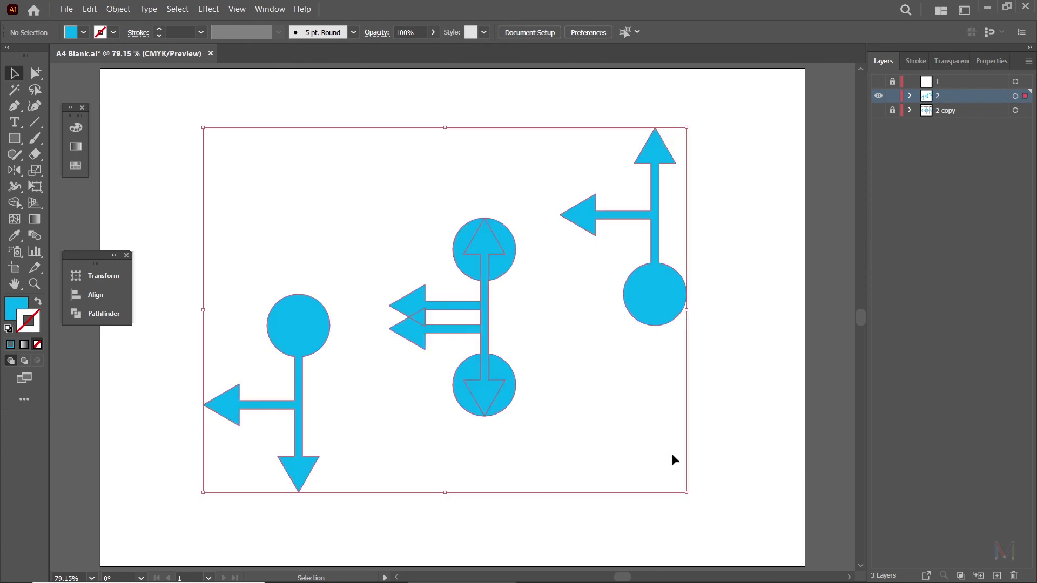
pyautogui.press('Delete')
# - Lock and hide layer 2, and show layer 1
pyautogui.click(892, 96)
pyautogui.click(878, 97)
pyautogui.click(878, 81)
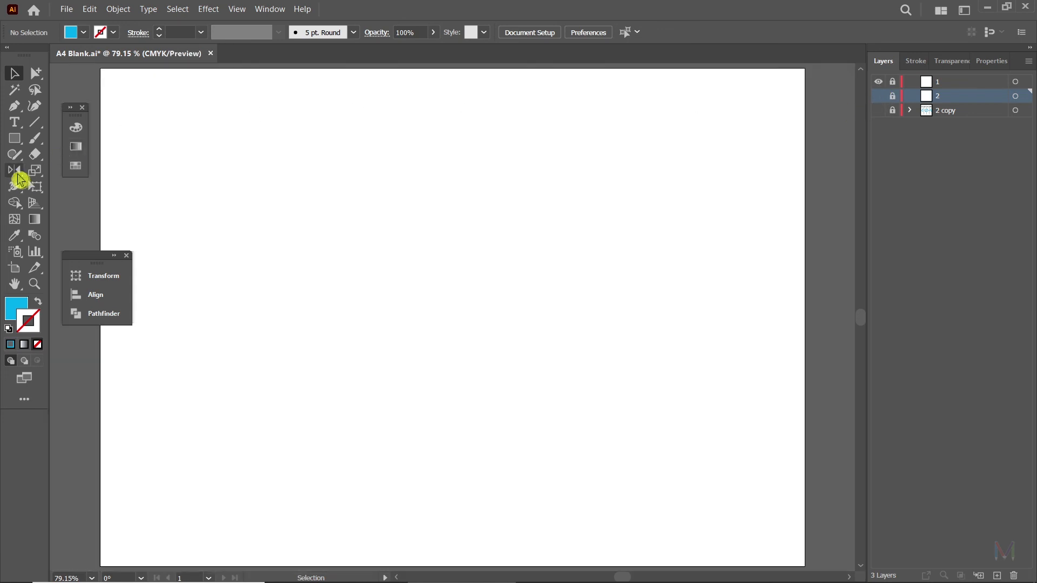